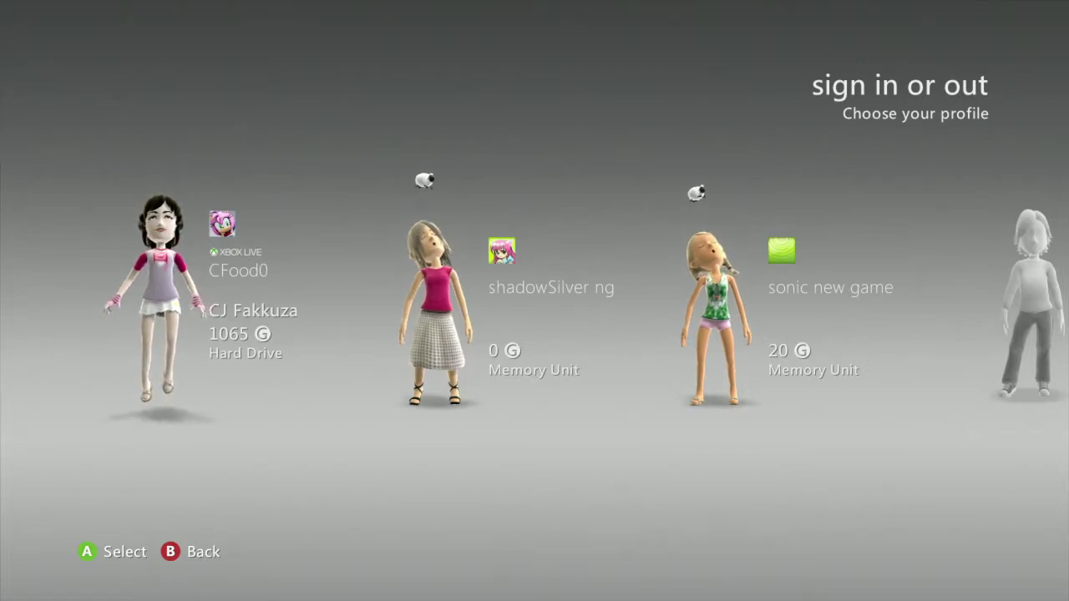
Browse the profile list and sign in with the hard-drive profile
key("Right")
key("Right")
key("Right")
key("Right")
key("Right")
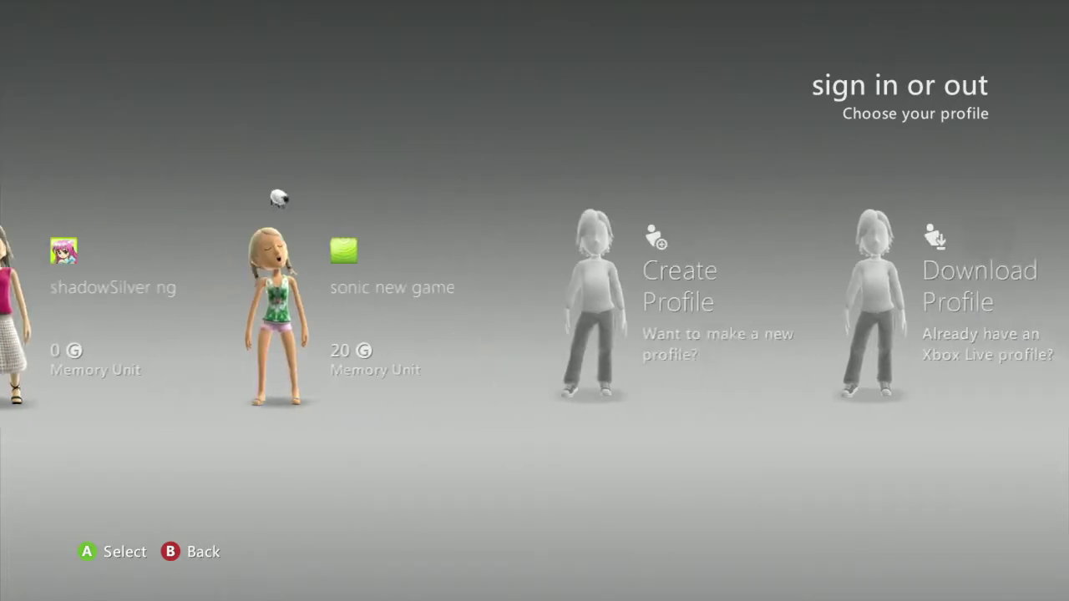
key("Left")
key("Left")
key("Left")
key("Left")
key("Left")
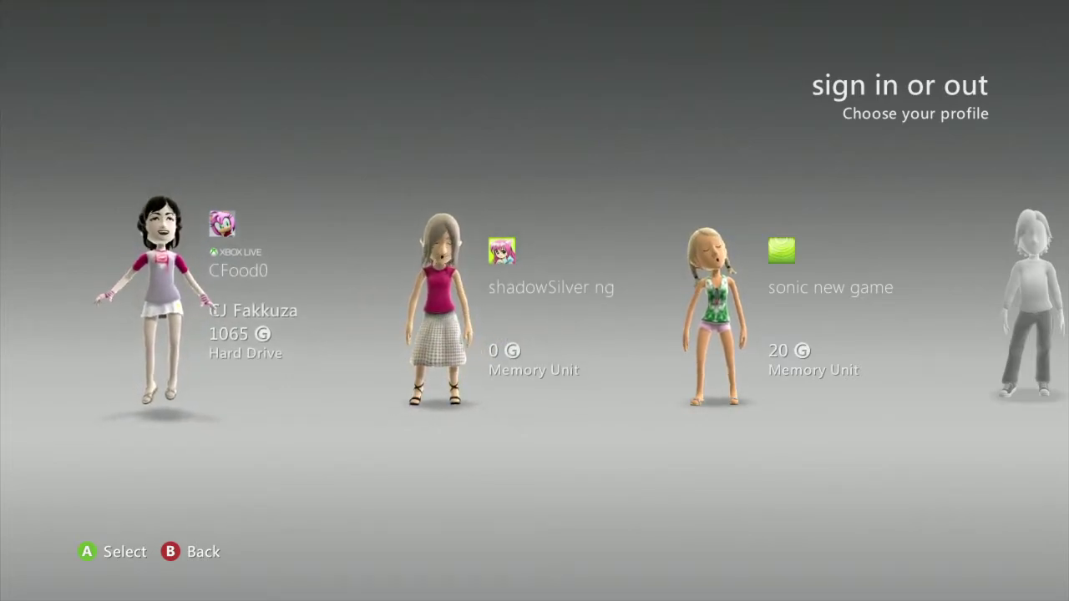
key("Return")
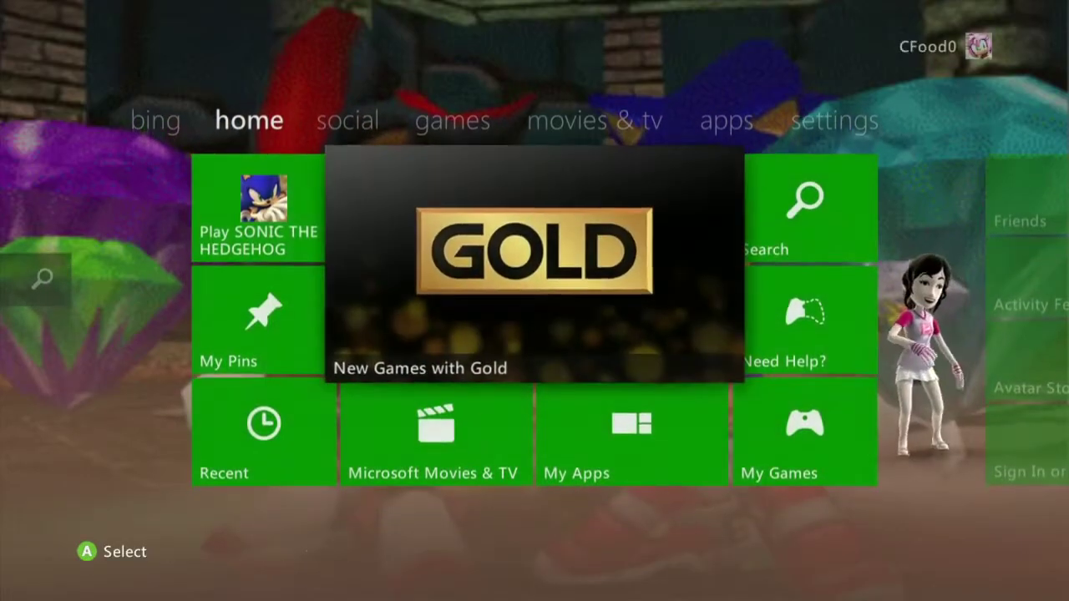
Go to the Settings page, open System Settings and then Storage
key("Right")
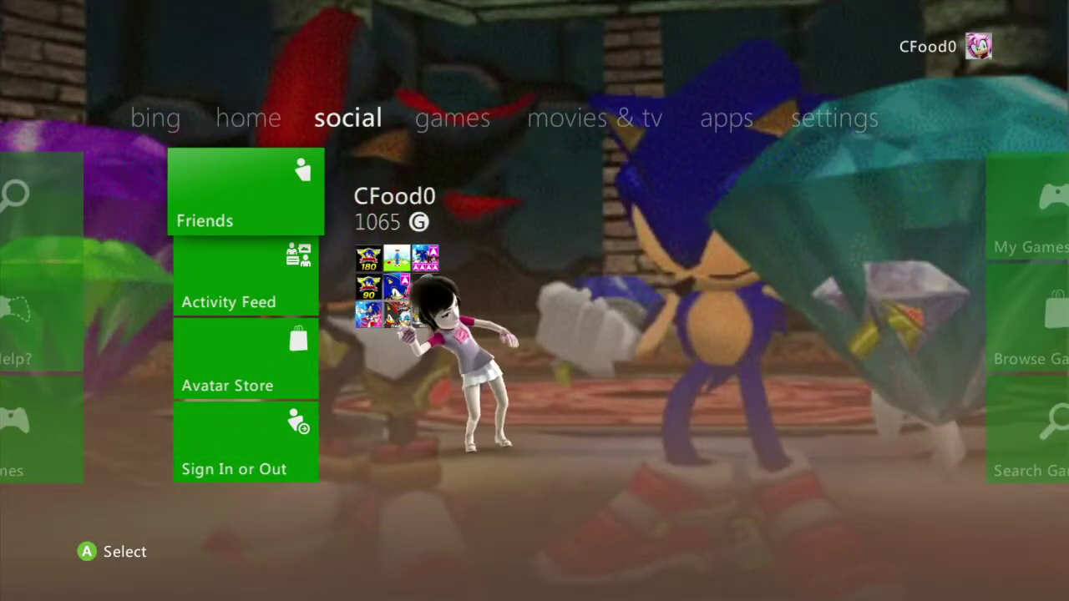
key("Right")
key("Right")
key("Right")
key("Right")
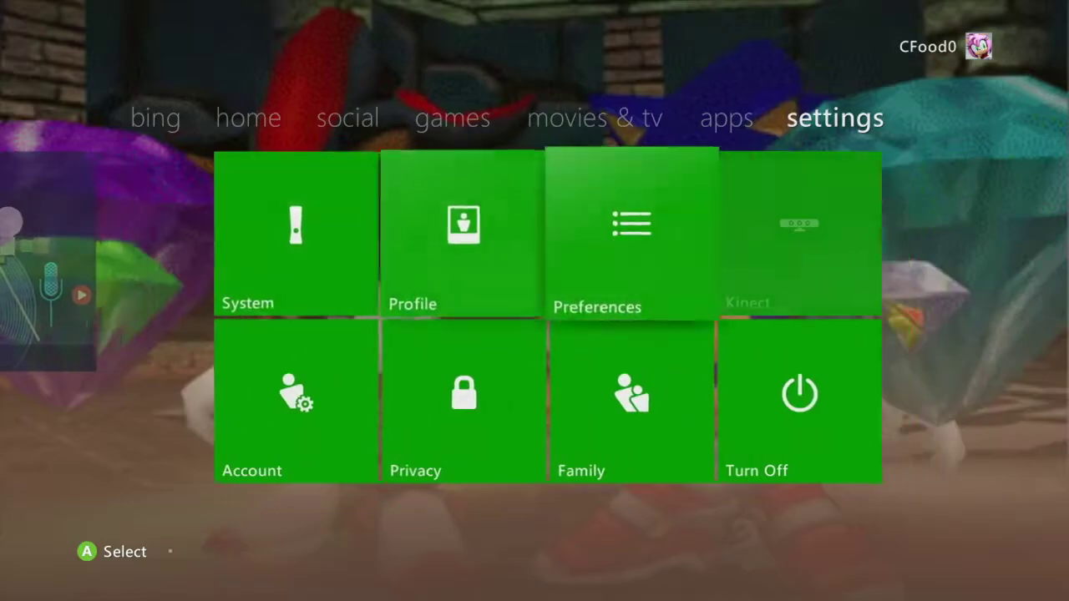
key("Left")
key("Left")
key("Return")
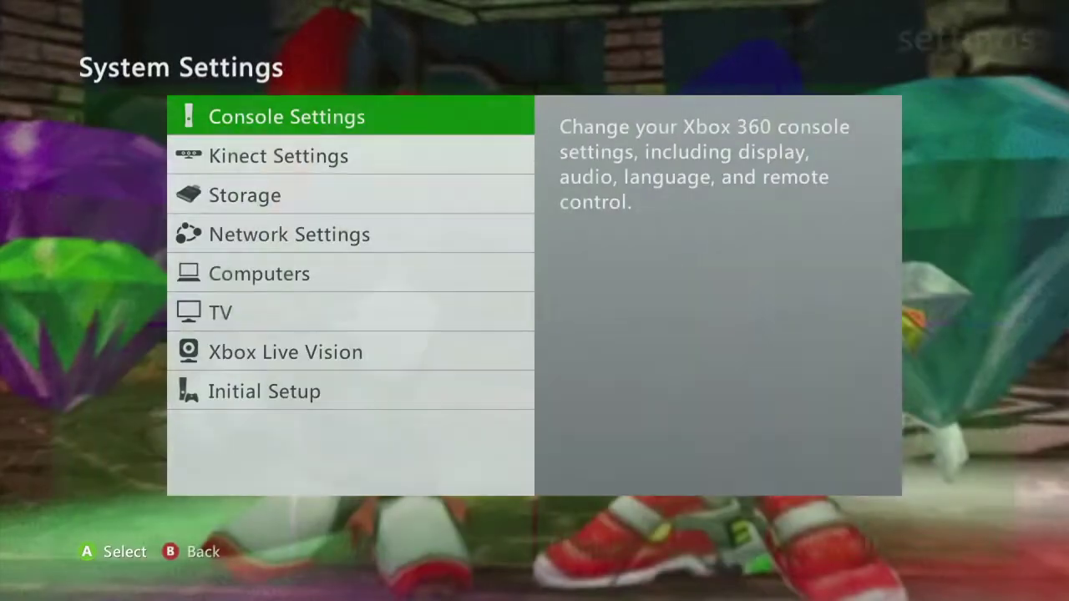
key("Down")
Open All Devices > Games and Apps > Sonic Adventure 2 : Battle
key("Down")
key("Return")
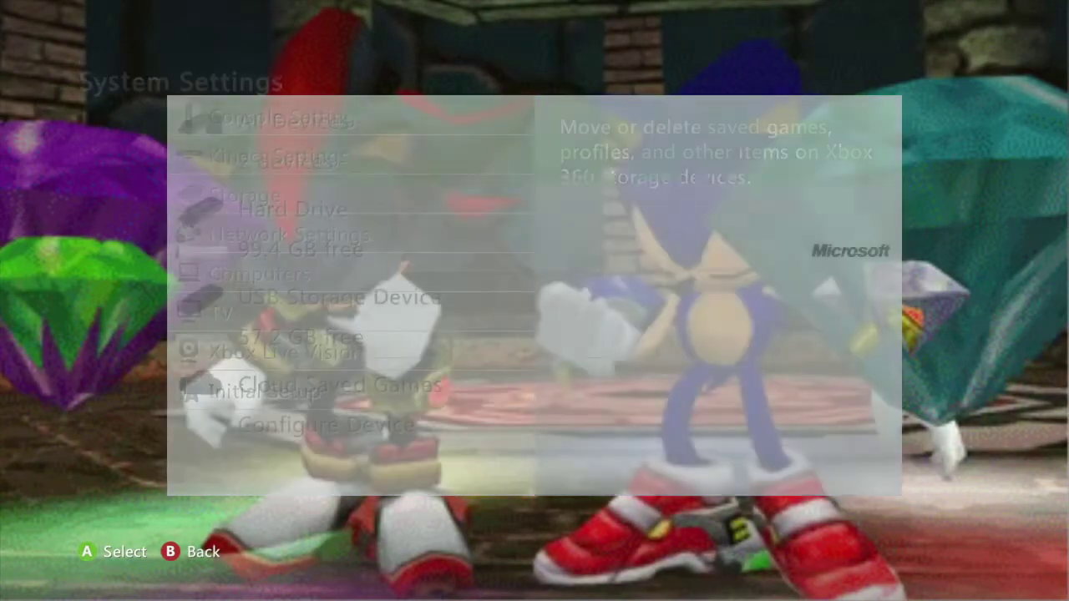
key("Return")
key("Down")
key("Up")
key("Return")
key("Down")
key("Down")
key("Return")
key("Down")
key("Down")
key("Down")
Copy the third Sonic Adventure2 saved game to the hard drive, replacing the existing save
key("Up")
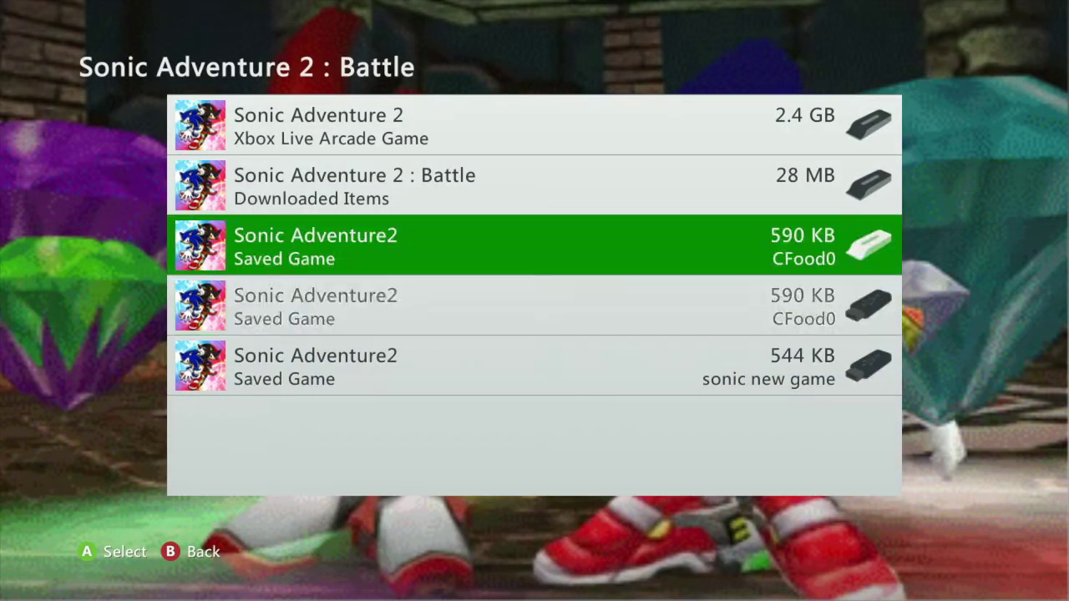
key("Return")
key("Return")
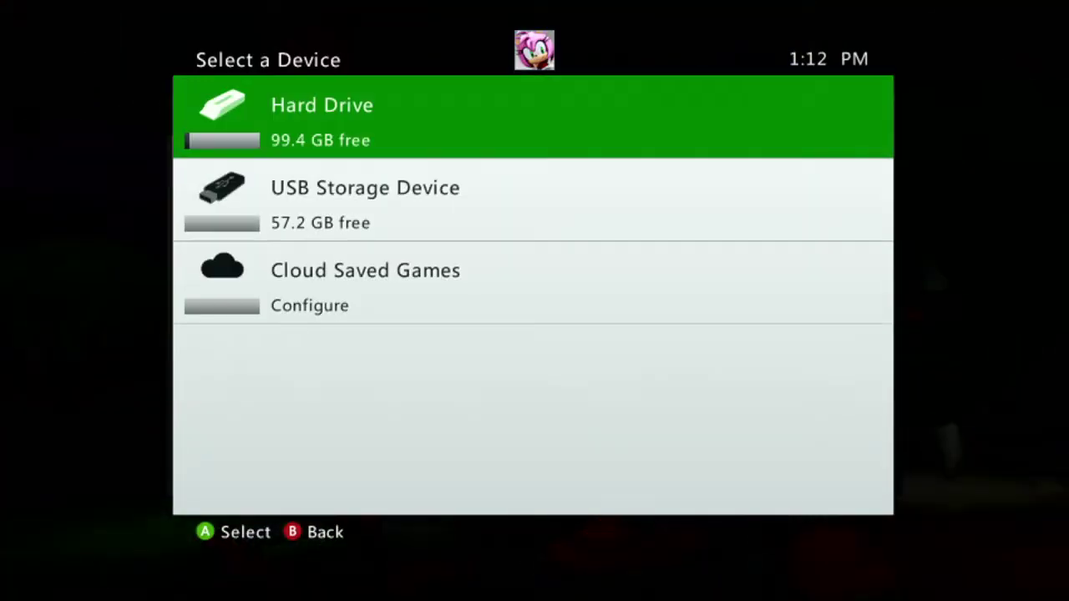
key("Return")
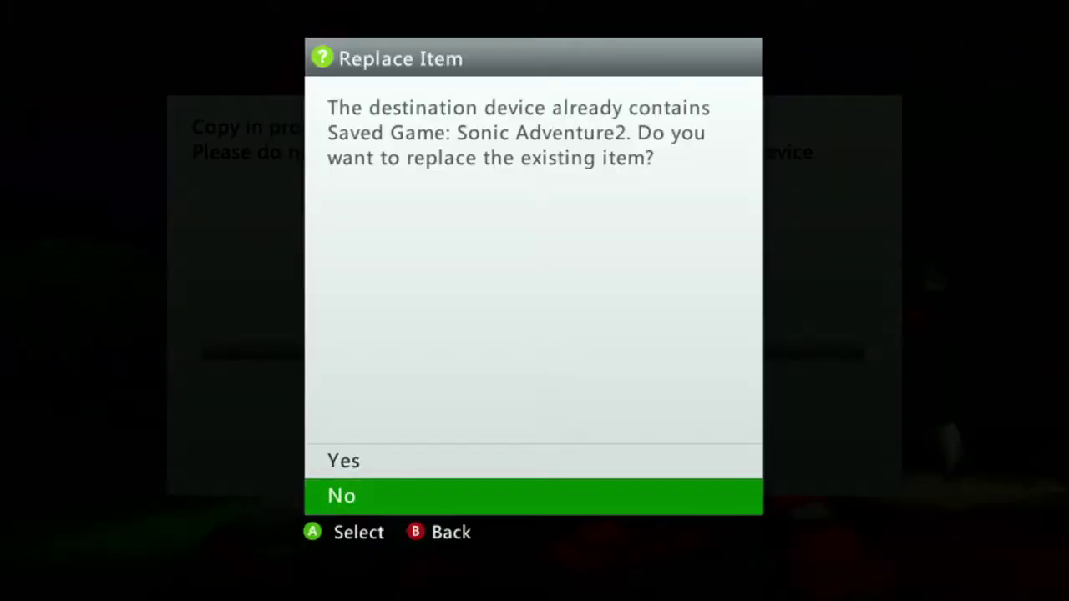
key("Up")
key("Return")
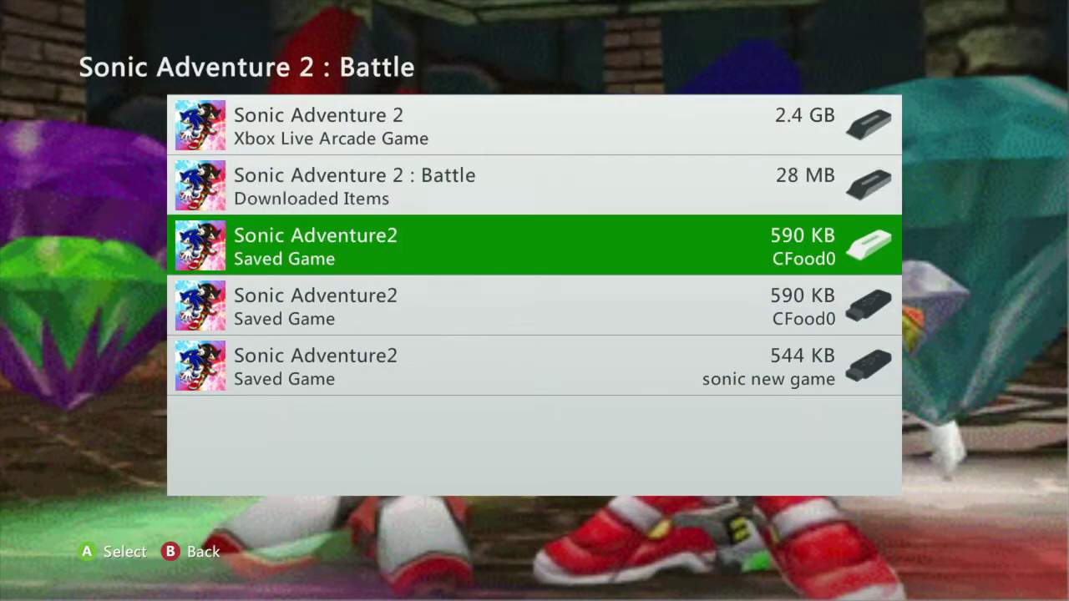
Turn off the console from the Xbox Guide's settings
key("Down")
key("super")
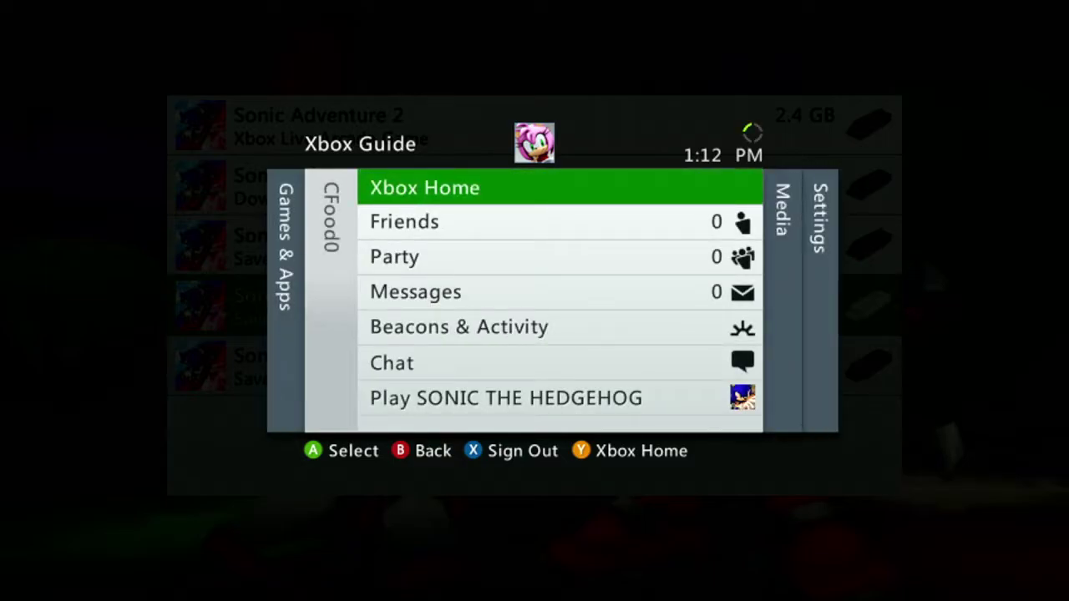
key("Right")
key("Right")
key("Down")
key("Down")
key("Down")
key("Down")
key("Down")
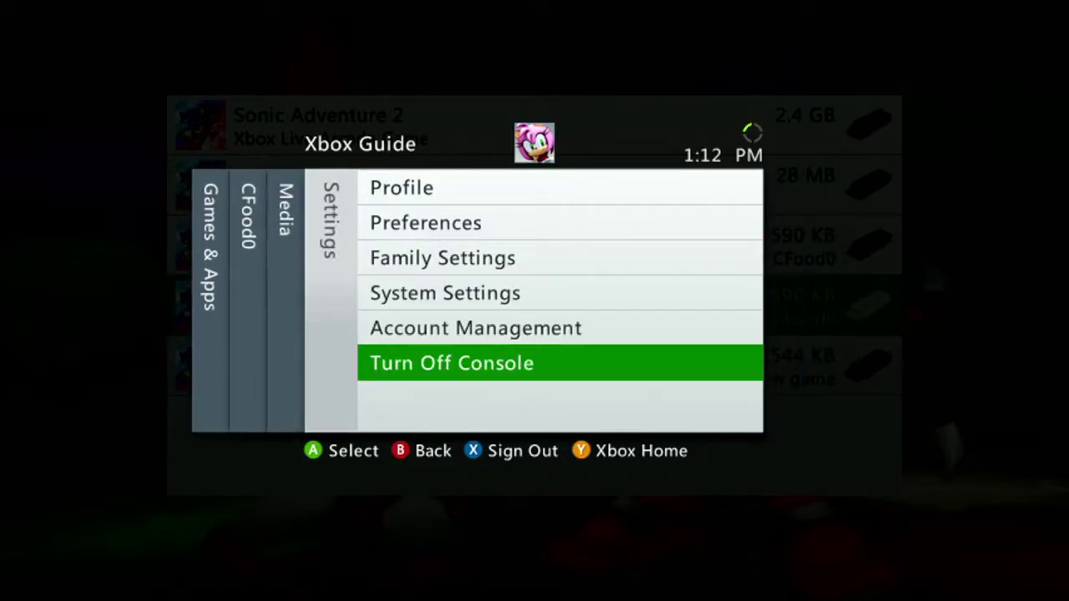
key("Return")
key("Up")
key("Return")
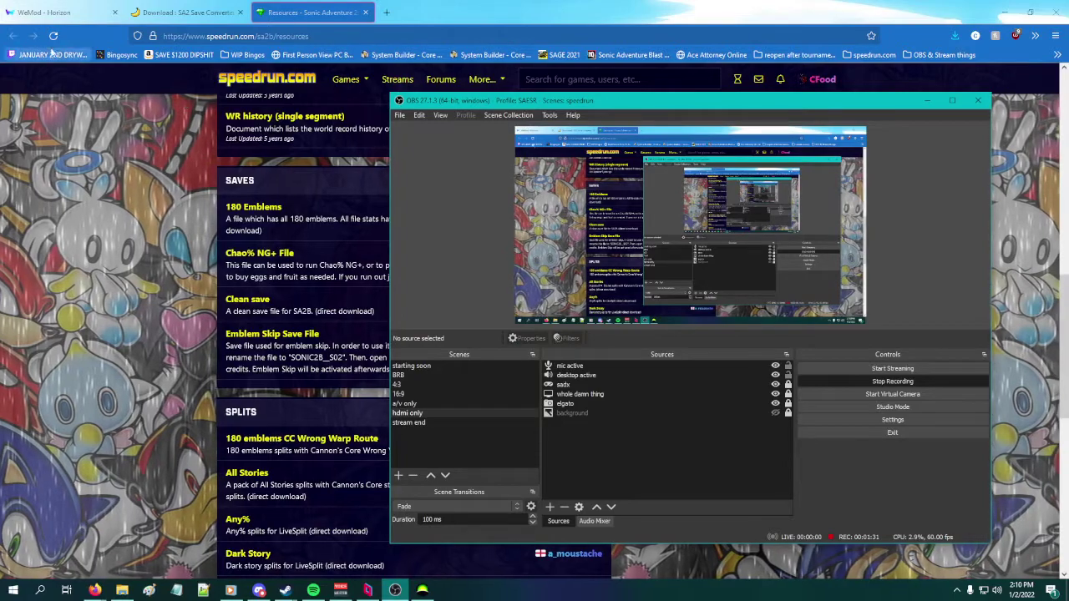
left_click(55, 11)
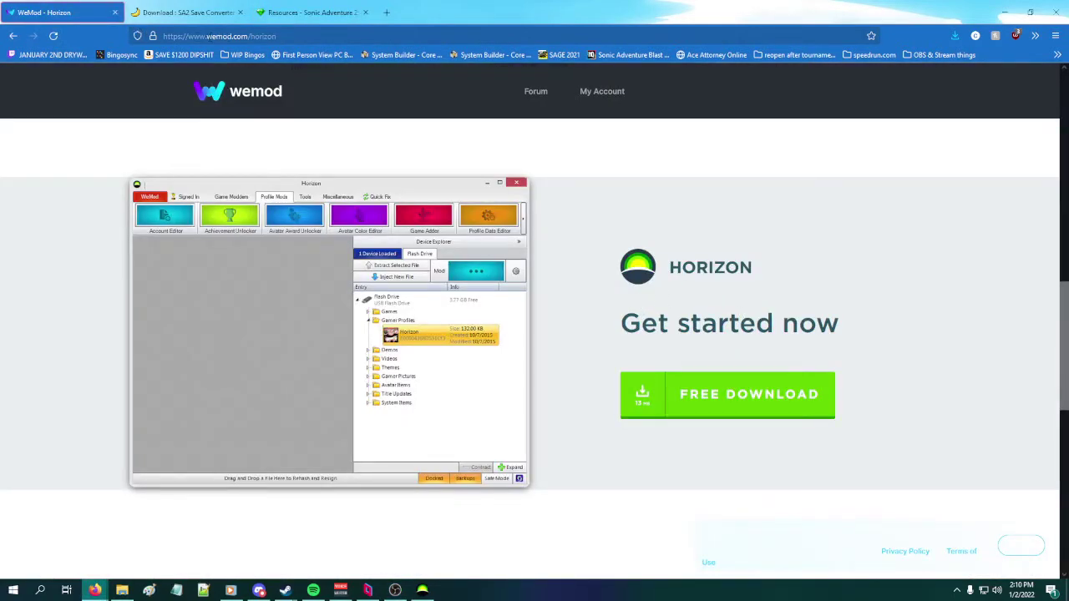
left_click(351, 35)
left_click(587, 250)
left_click(185, 12)
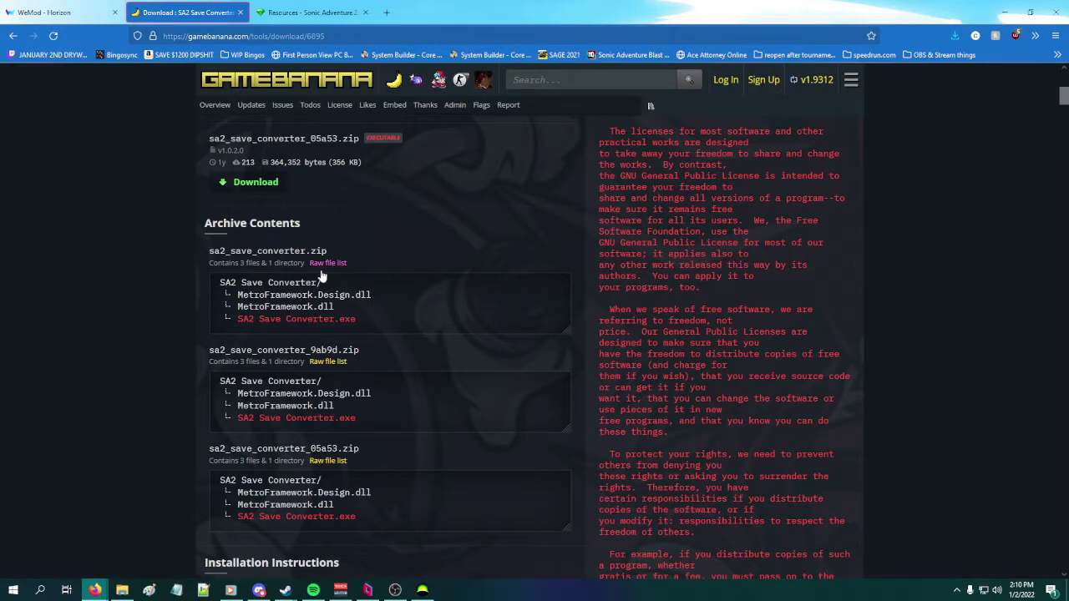
scroll(326, 273, "up", 2)
scroll(269, 182, "up", 3)
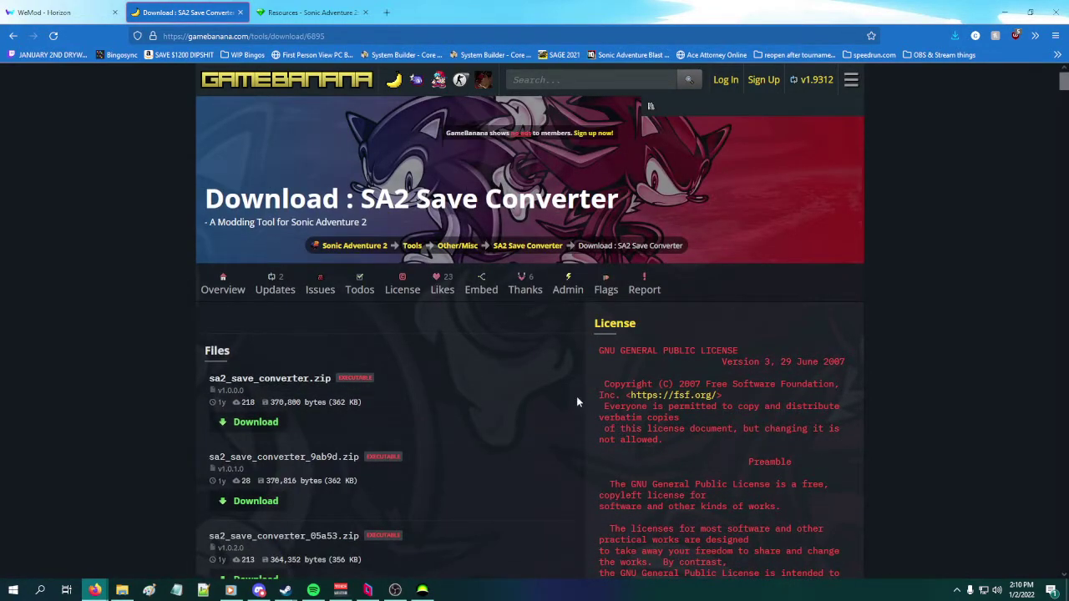
scroll(582, 399, "down", 3)
scroll(249, 333, "up", 1)
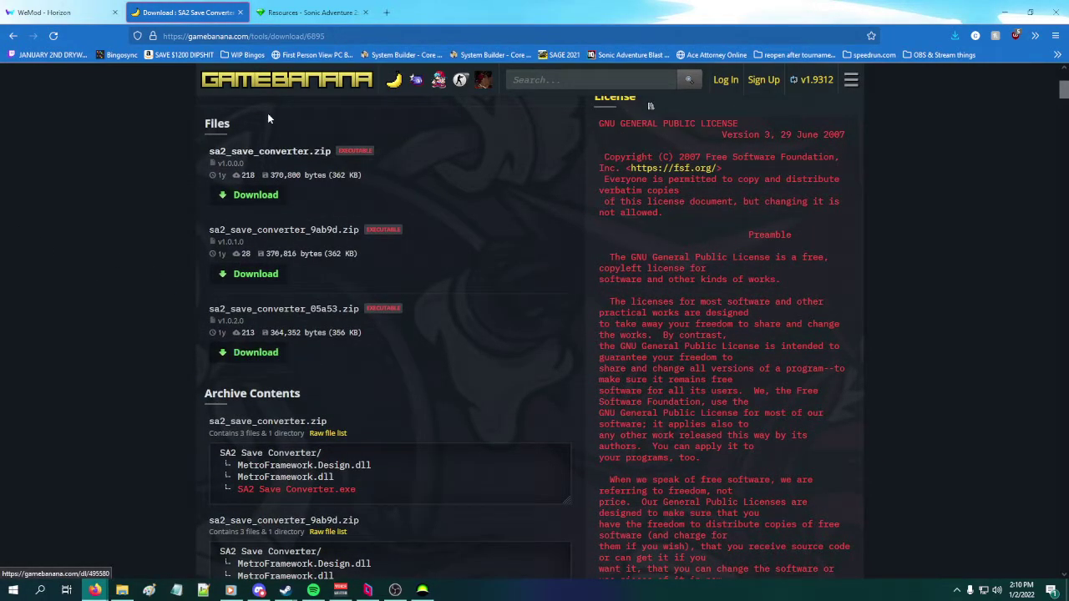
left_click(309, 11)
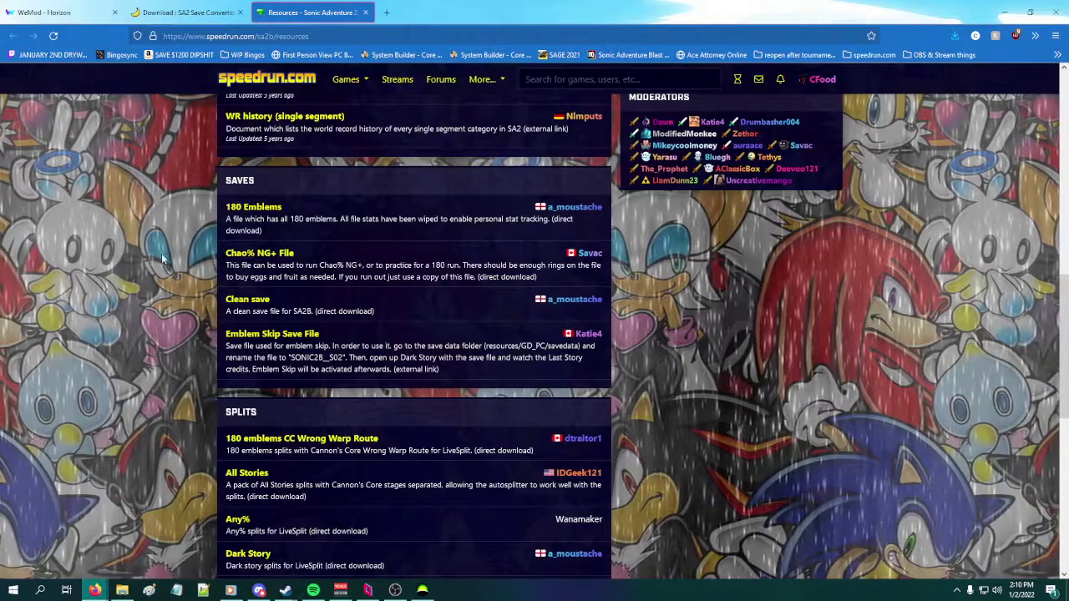
Scroll the SA2 resources page and bring OBS Studio to the front
scroll(140, 455, "down", 1)
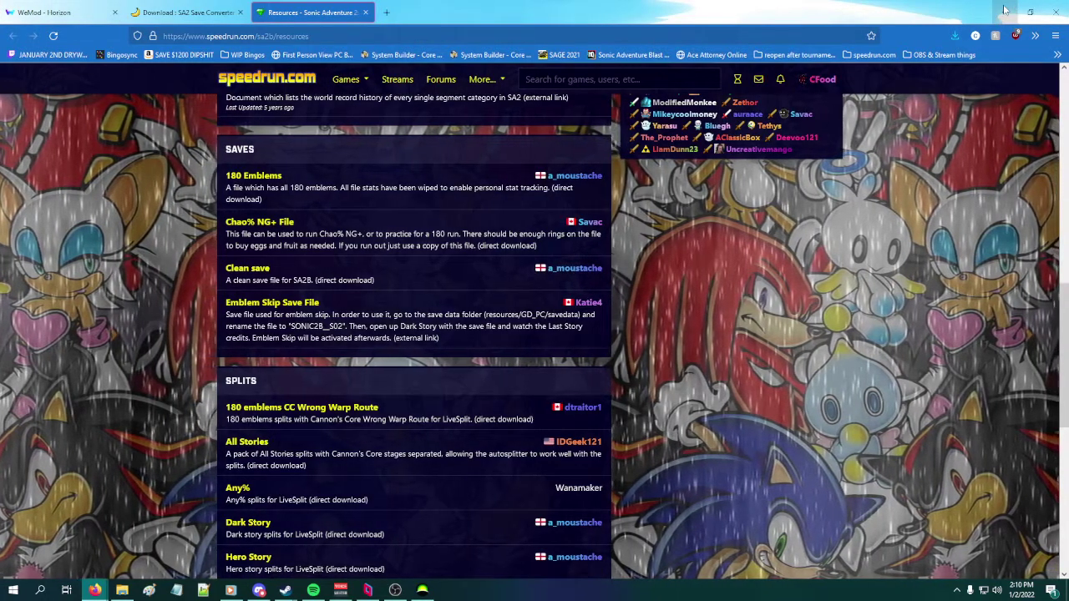
left_click(395, 590)
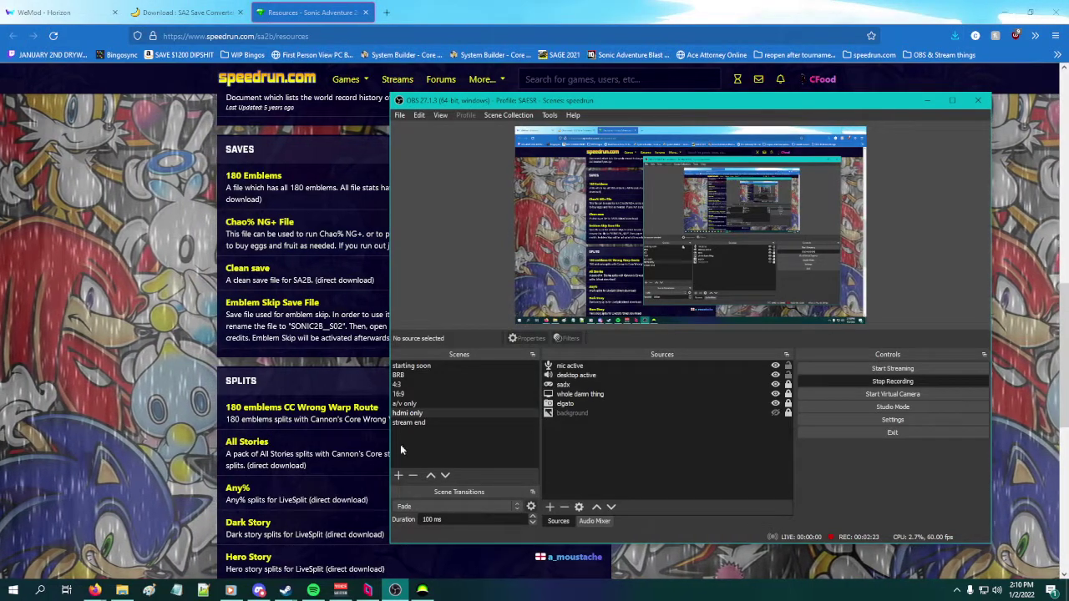
Launch Horizon from Horizon-Setup in File Explorer and move its window into place
key("alt+Tab")
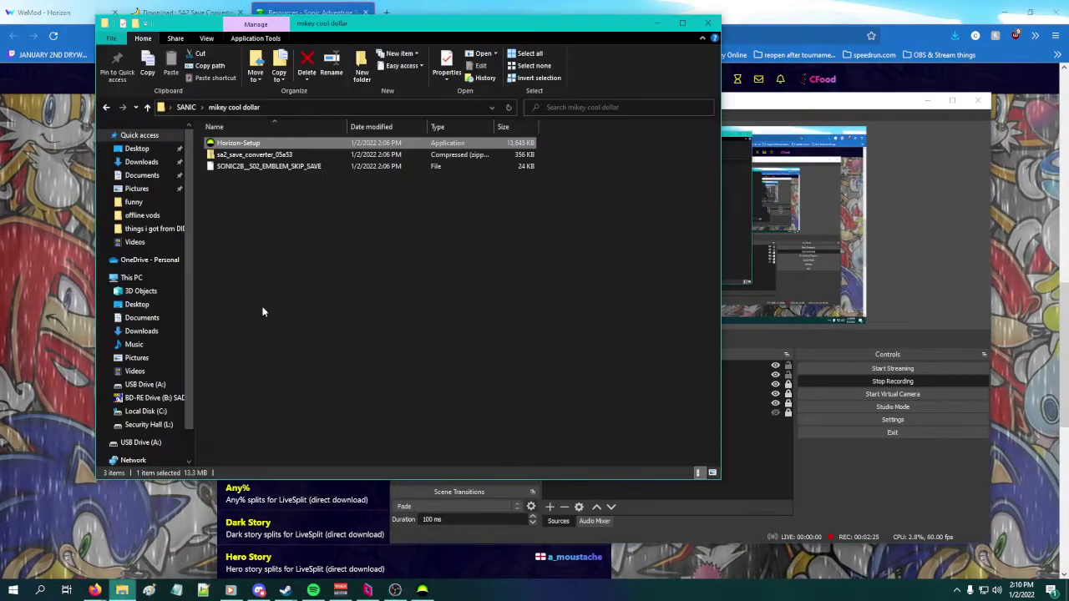
left_click(261, 206)
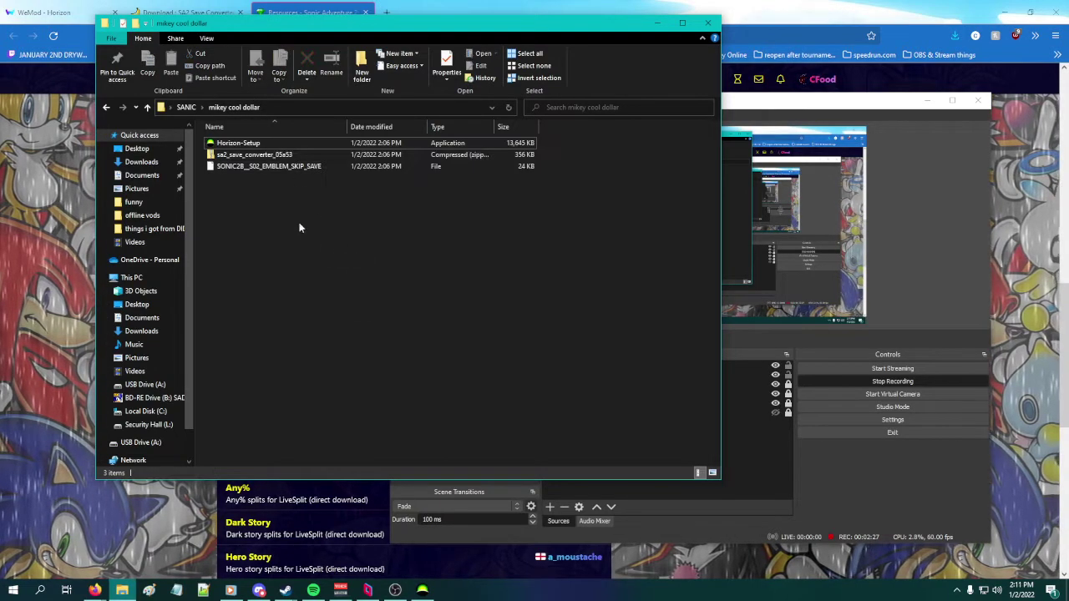
double_click(241, 144)
left_click_drag(388, 111, 460, 92)
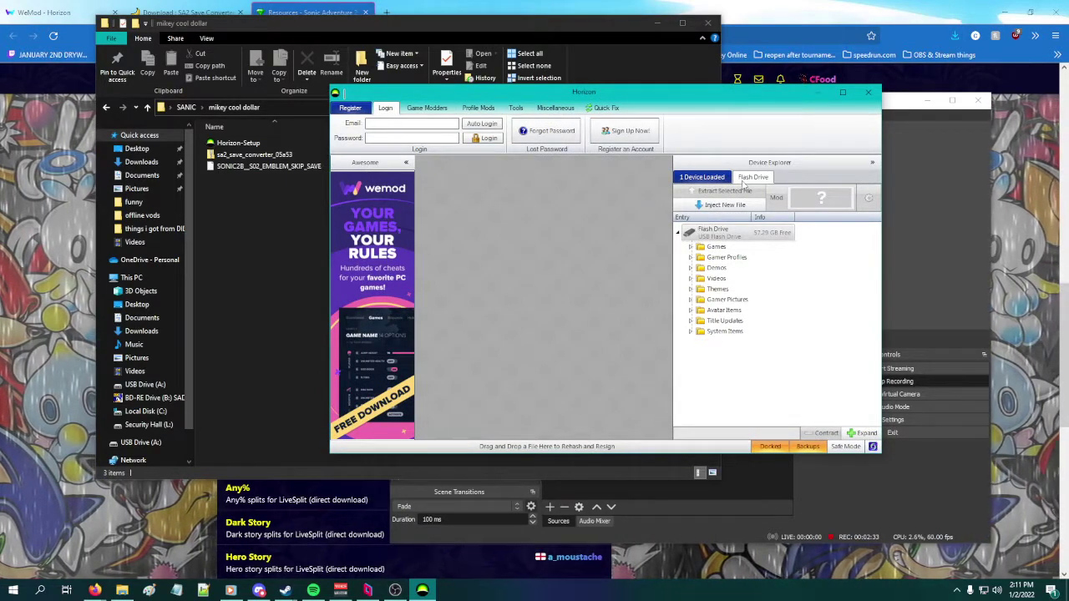
Expand the flash drive's Games > Sonic Adventure 2 folder to list its saves
left_click(692, 247)
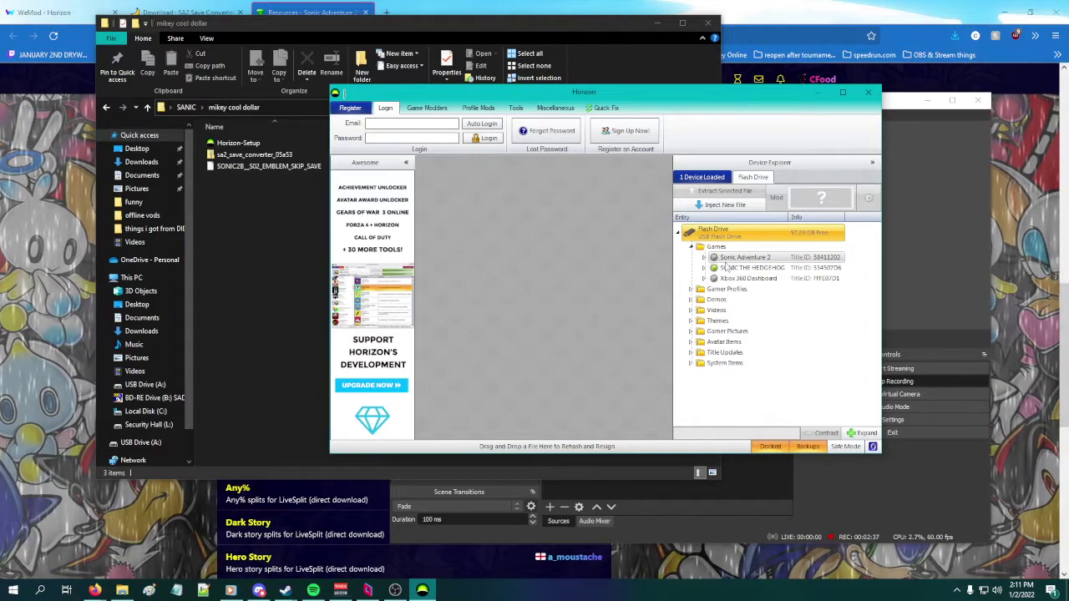
left_click(406, 162)
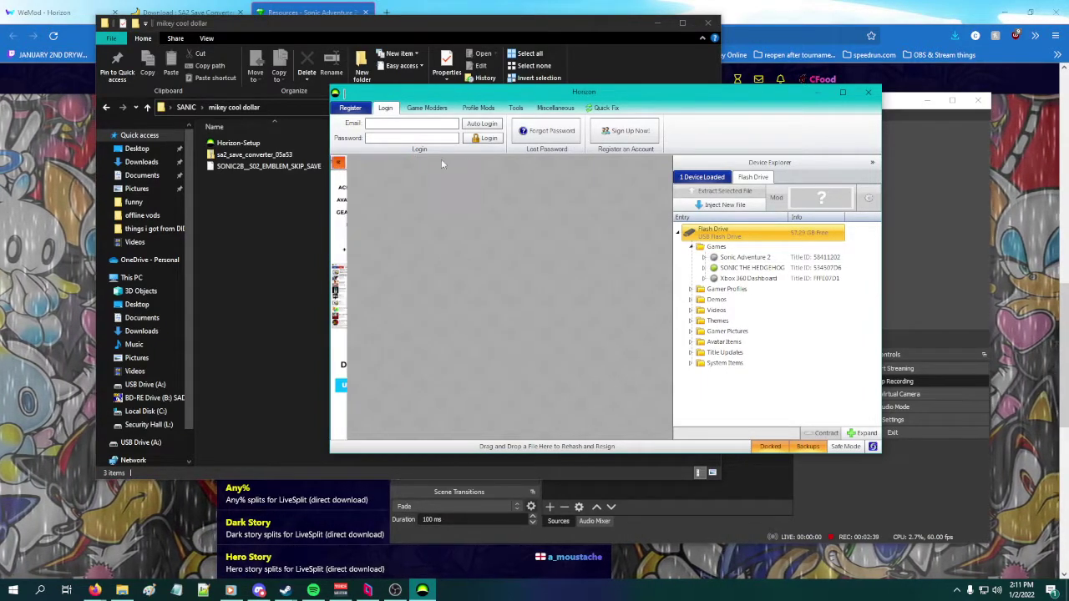
double_click(743, 257)
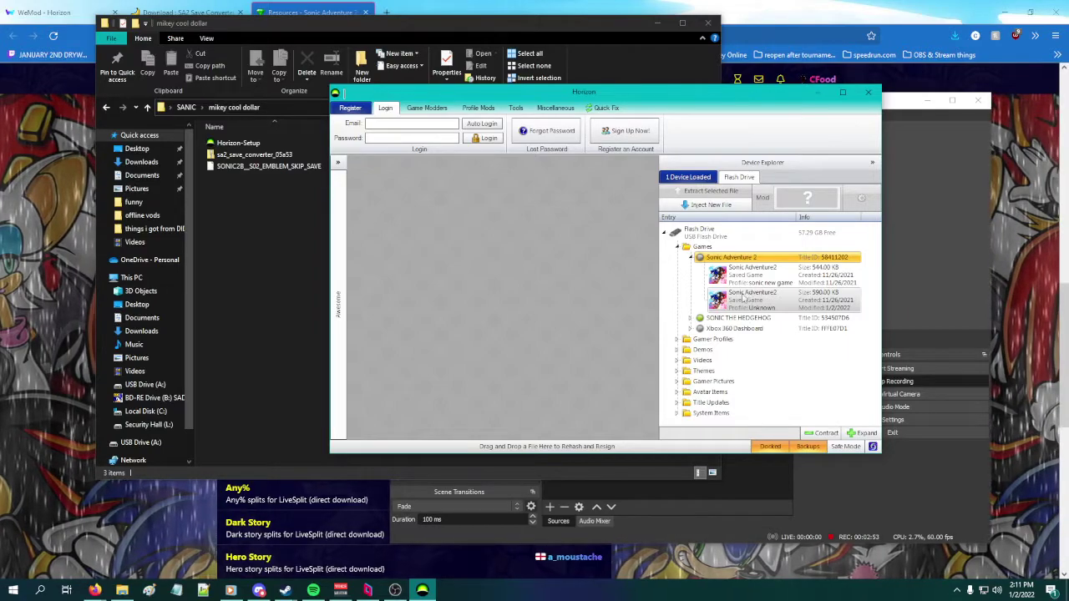
Open the second Sonic Adventure2 save package and select savedata.bin in its contents
double_click(743, 298)
left_click_drag(600, 237, 530, 204)
left_click(605, 224)
left_click(485, 239)
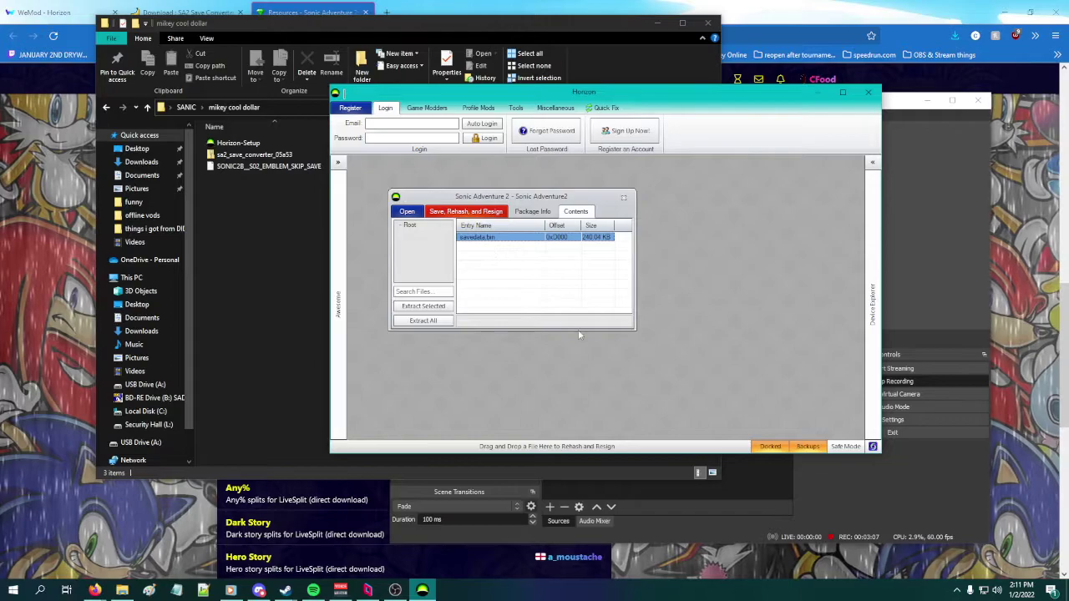
Extract savedata.bin from the package into SANIC > mikey cool dollar
right_click(501, 246)
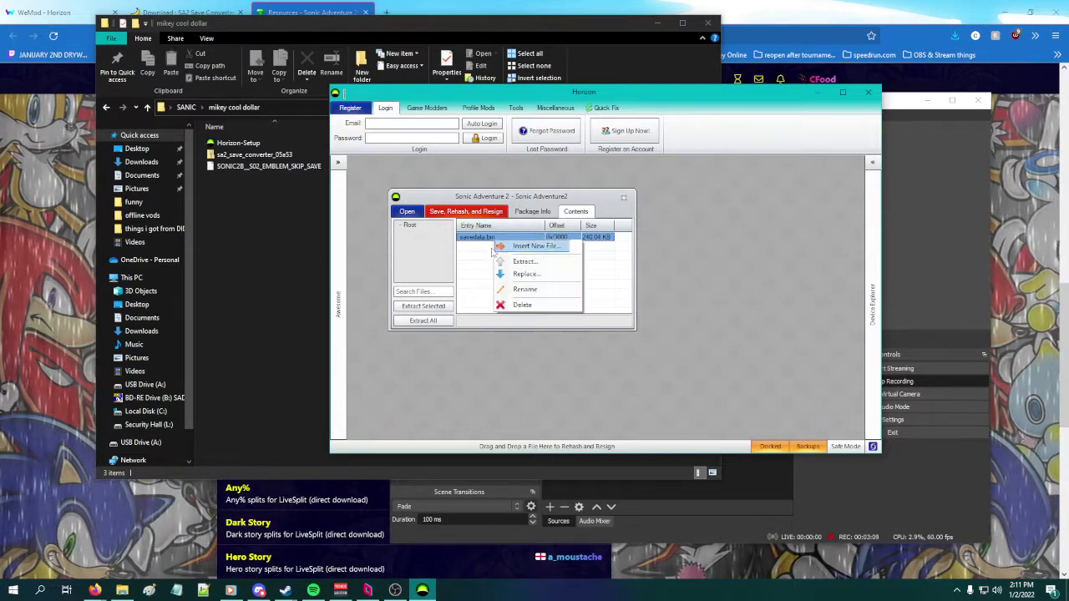
left_click(534, 259)
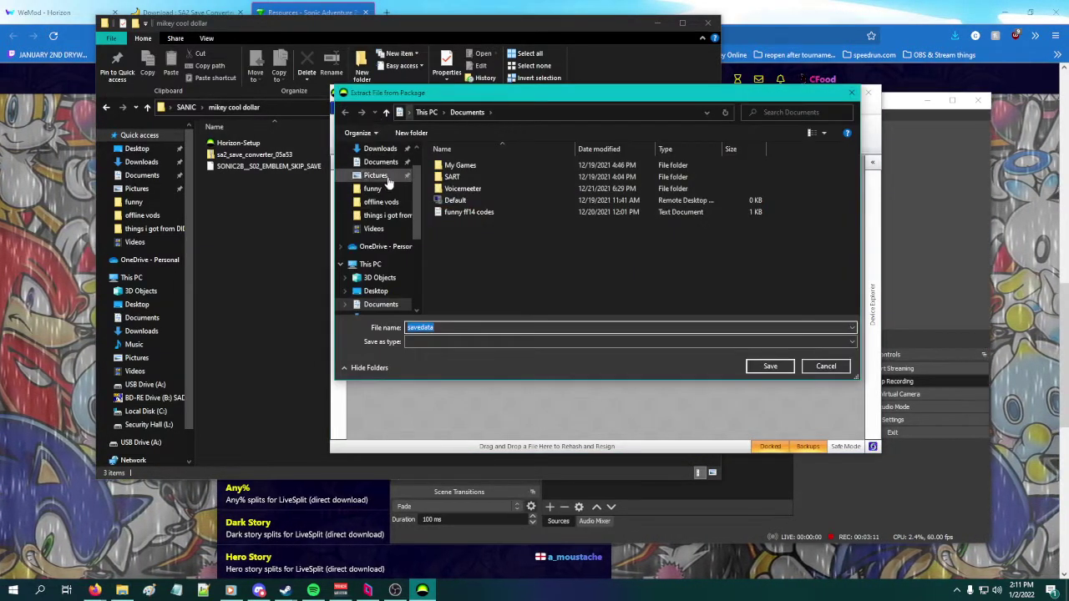
scroll(376, 200, "up", 2)
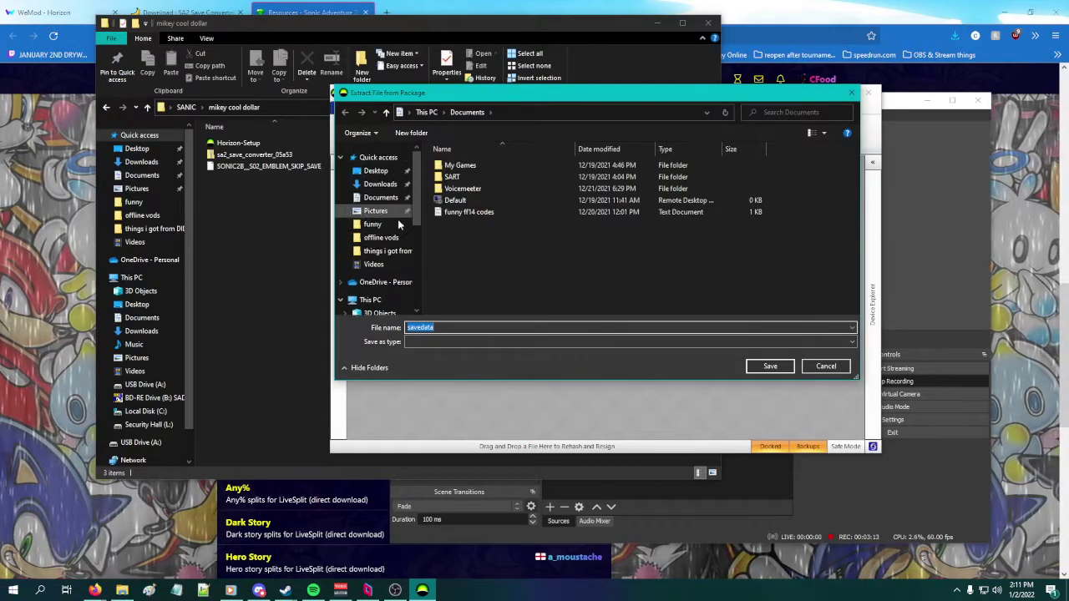
left_click(372, 224)
left_click(495, 112)
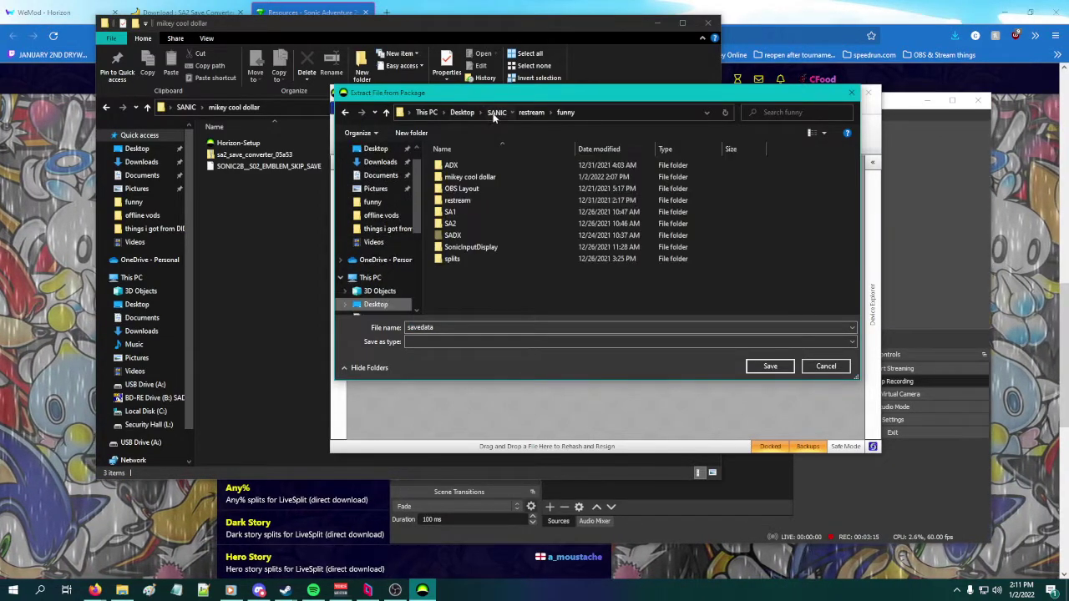
double_click(470, 179)
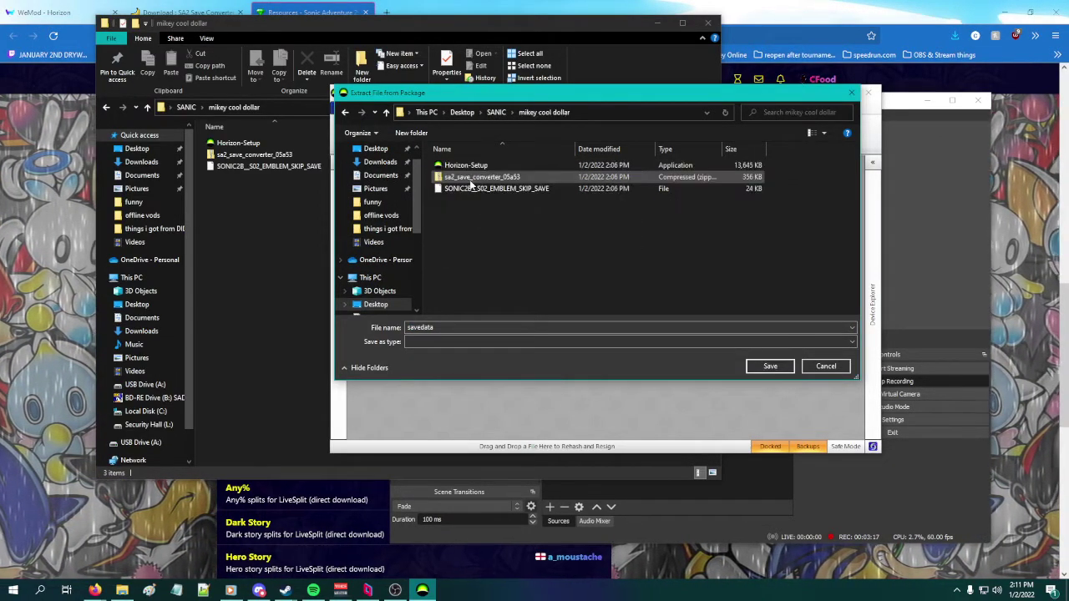
left_click(769, 368)
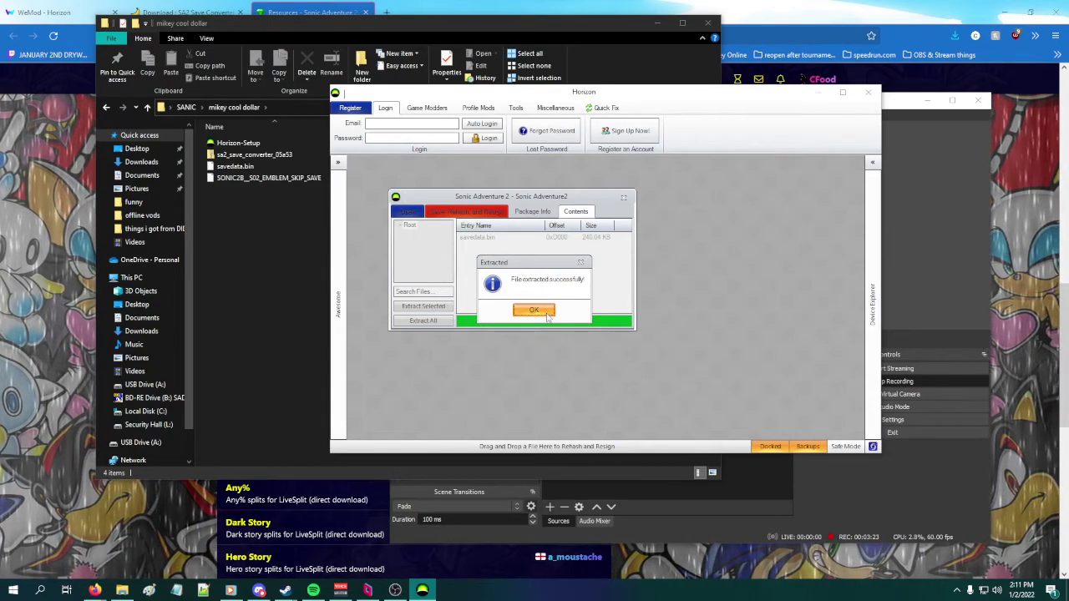
Dismiss the extraction success message and return to Horizon
left_click(544, 312)
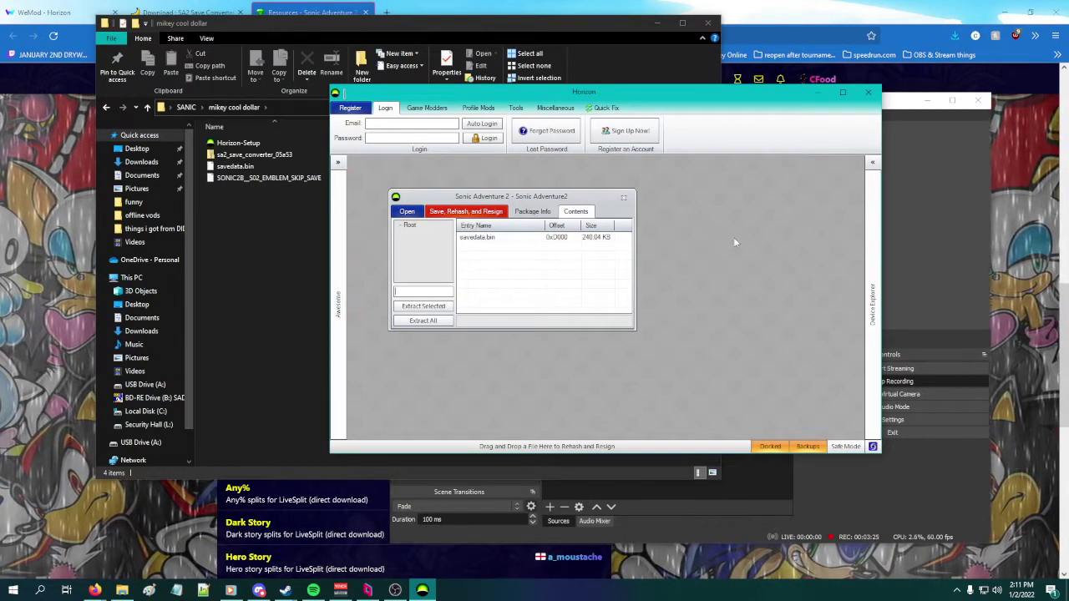
left_click(654, 484)
left_click(359, 367)
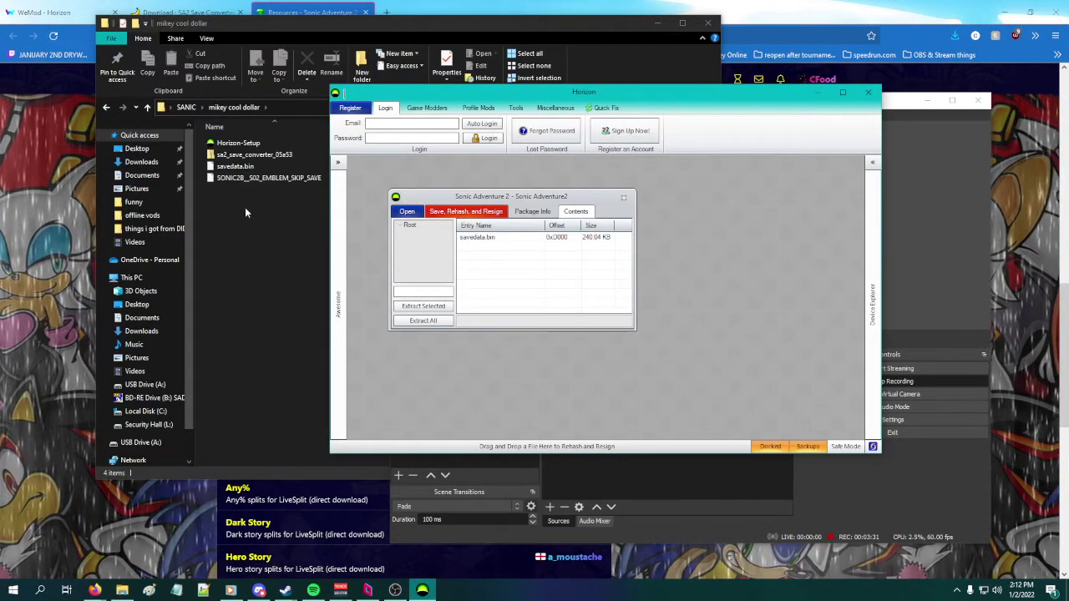
Preview the contents of the sa2_save_converter_05a53 zip archive
left_click(275, 224)
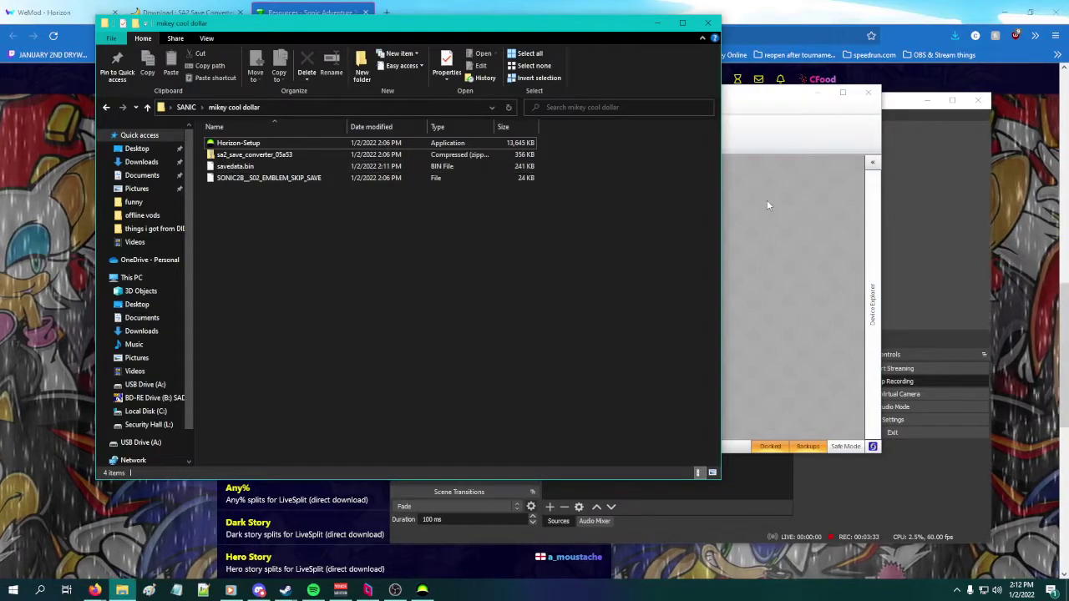
left_click(788, 179)
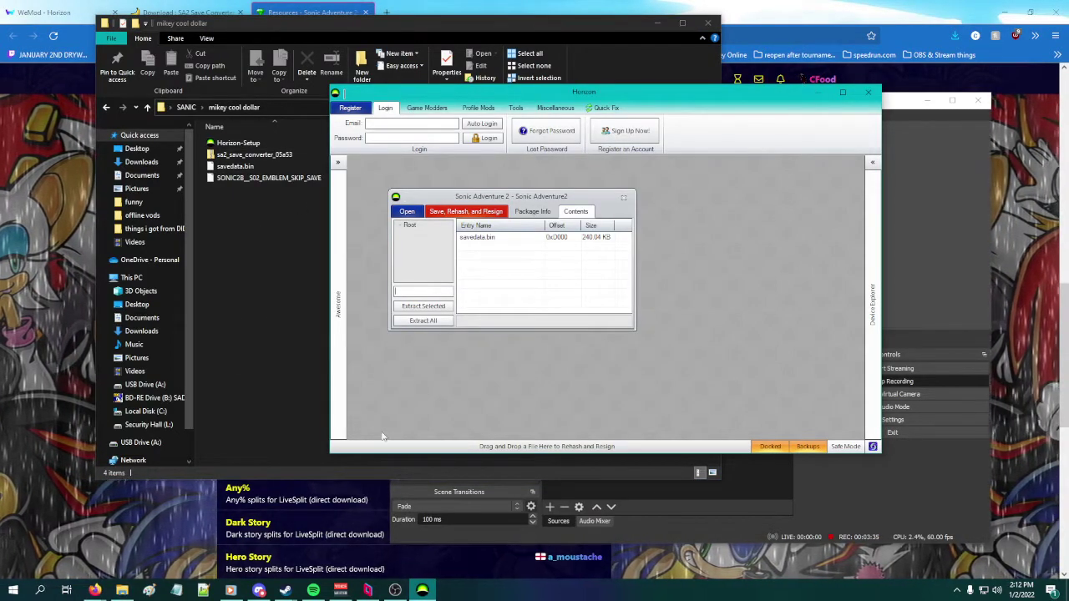
left_click(233, 157)
right_click(233, 159)
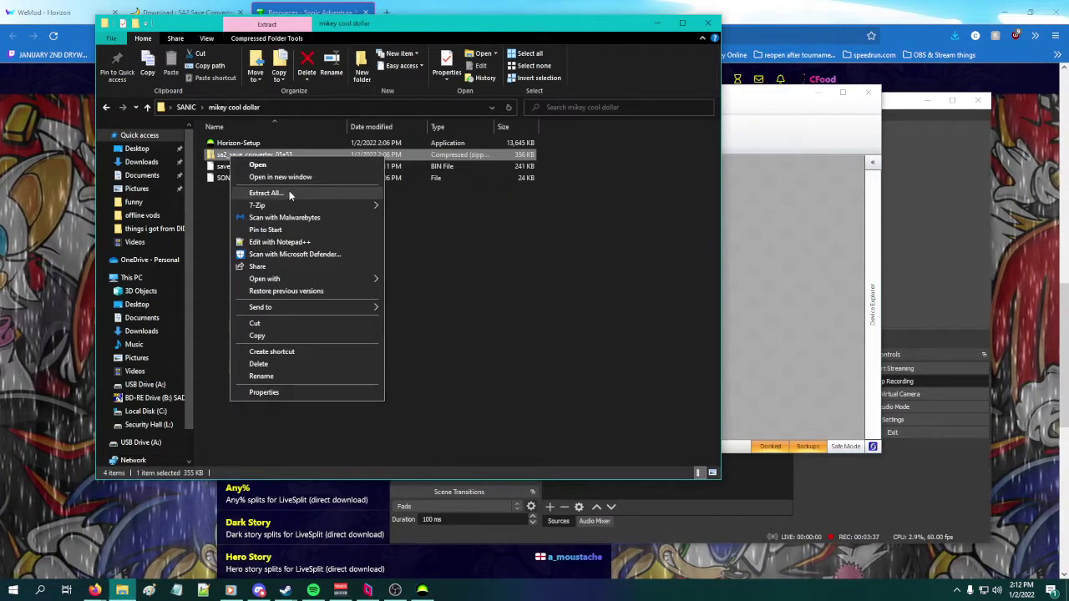
mouse_move(334, 206)
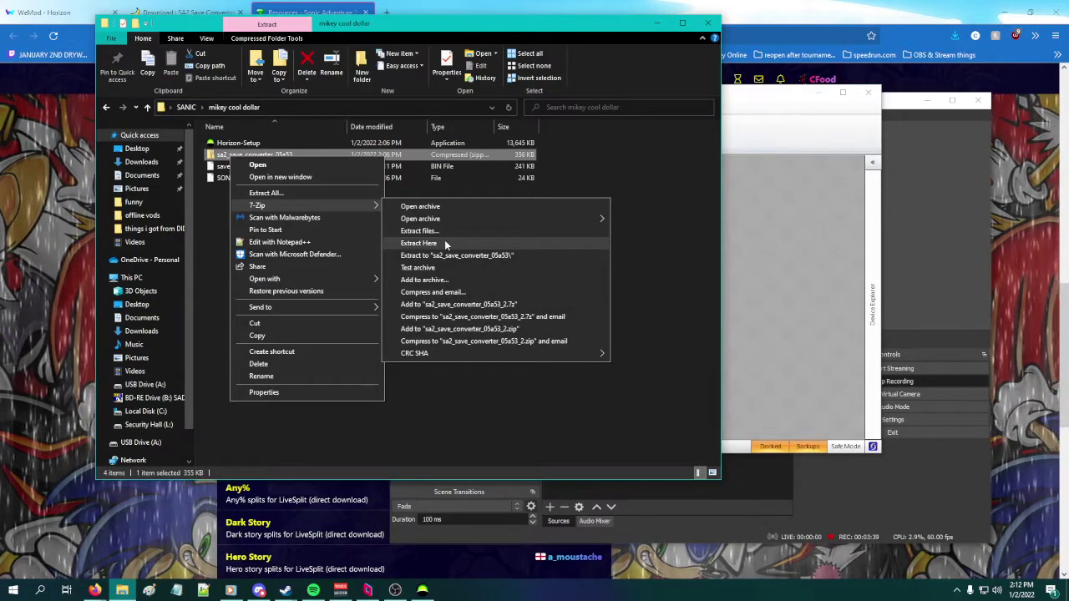
left_click(445, 205)
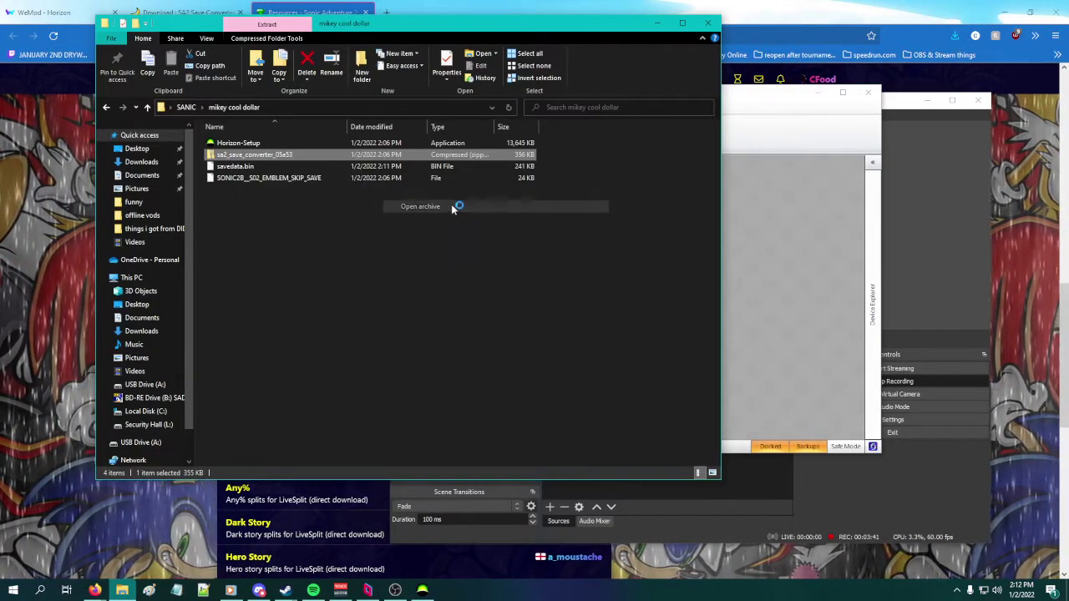
left_click(850, 83)
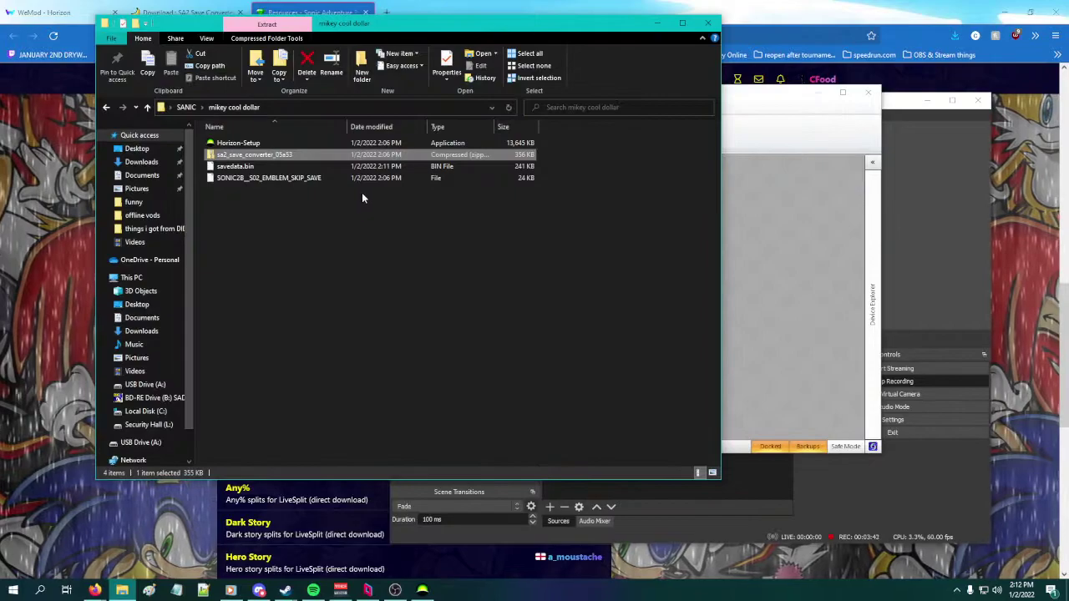
Extract the converter zip here with 7-Zip and open the SA2 Save Converter folder
right_click(268, 154)
mouse_move(359, 201)
left_click(466, 237)
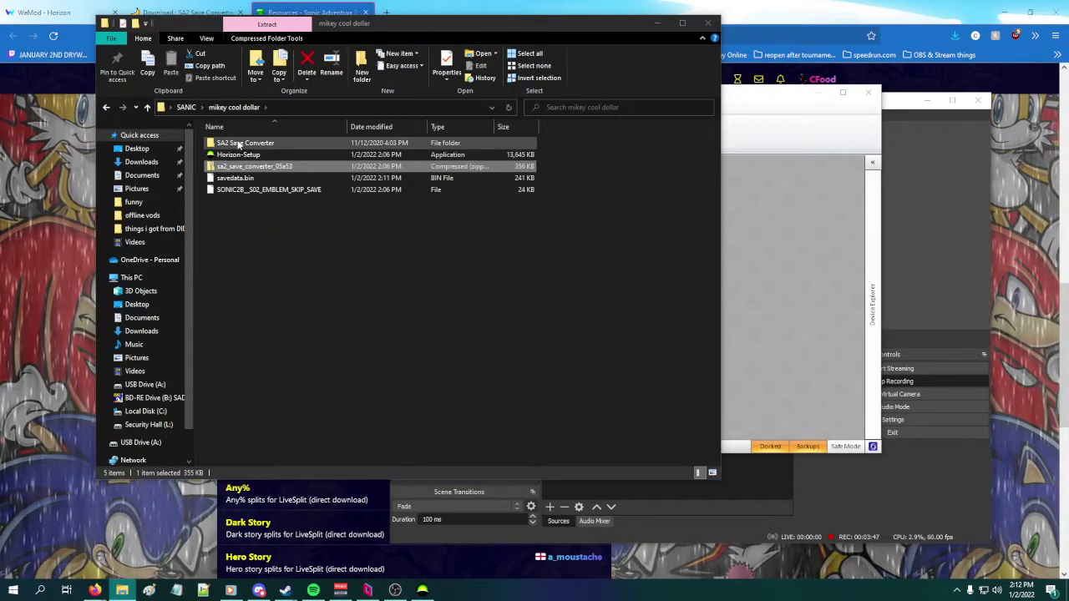
double_click(240, 143)
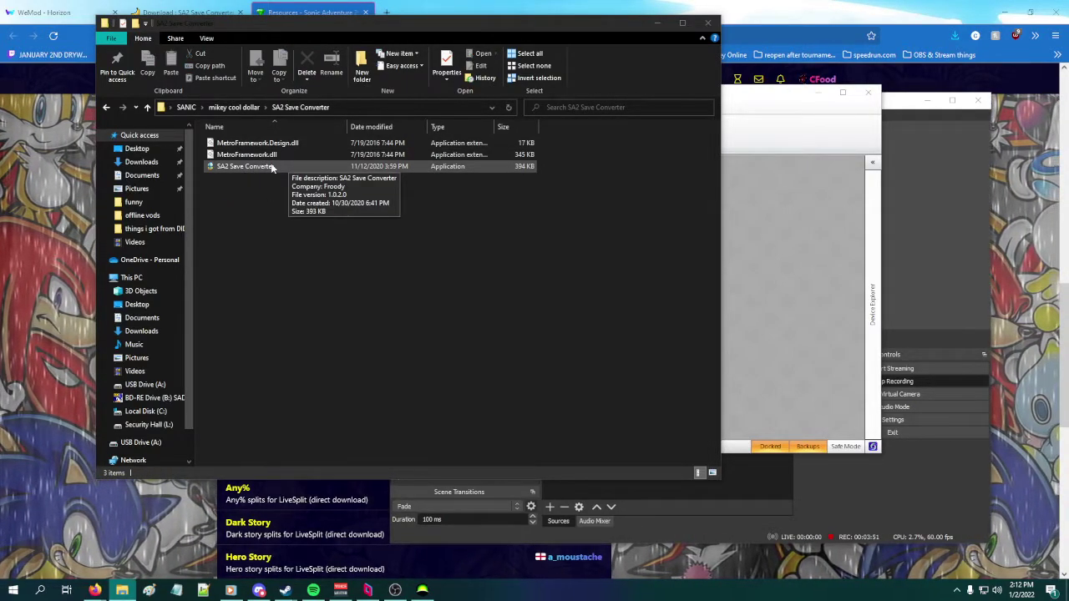
Launch SA2 Save Converter and begin loading a save, browsing the SANIC folders
double_click(250, 166)
left_click_drag(535, 201, 655, 173)
left_click(718, 328)
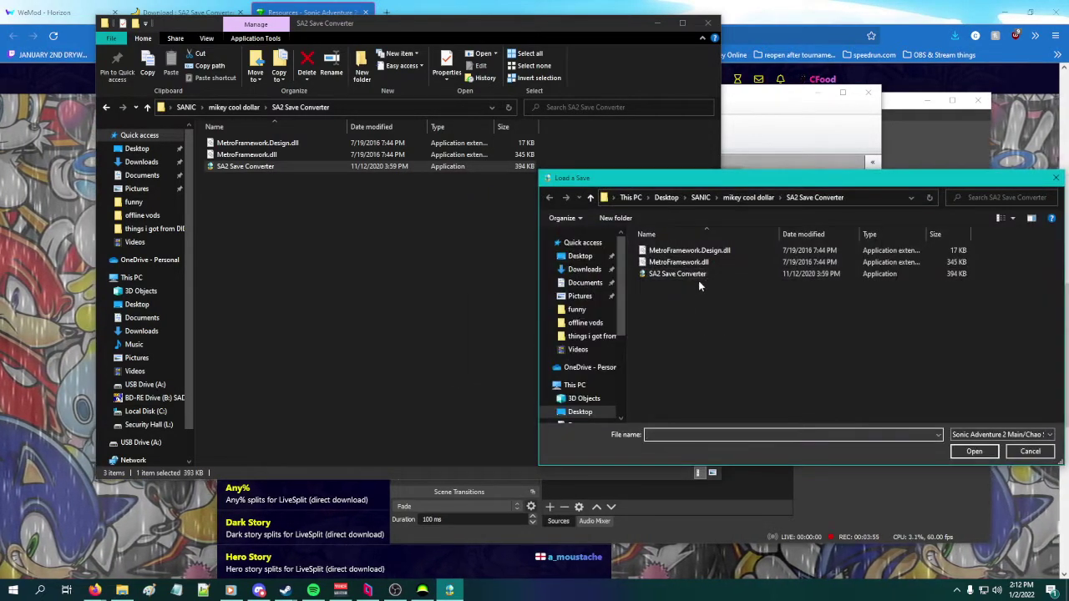
left_click(756, 198)
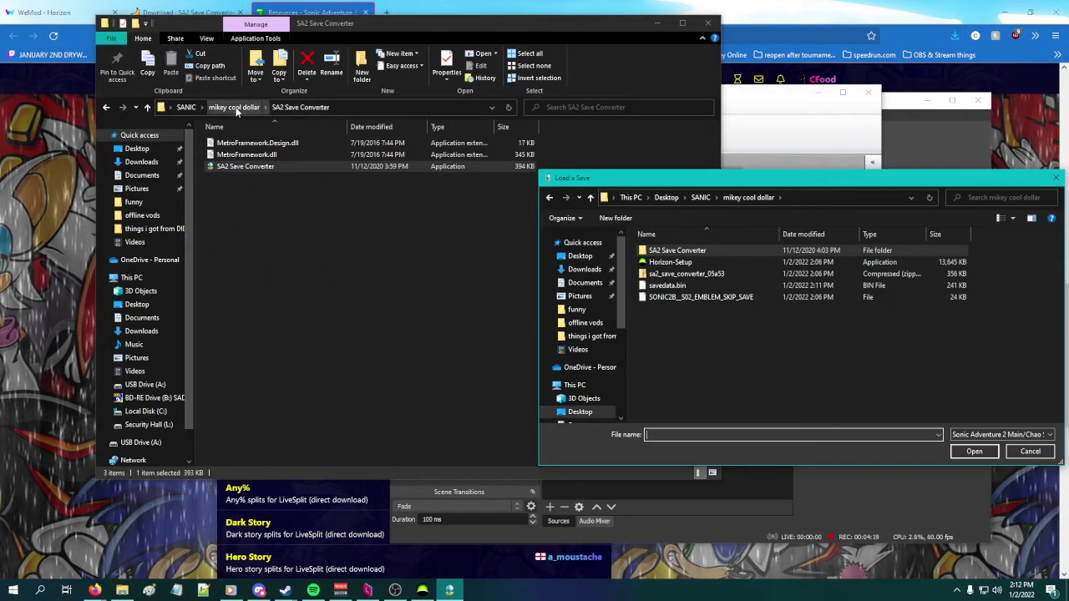
left_click(198, 108)
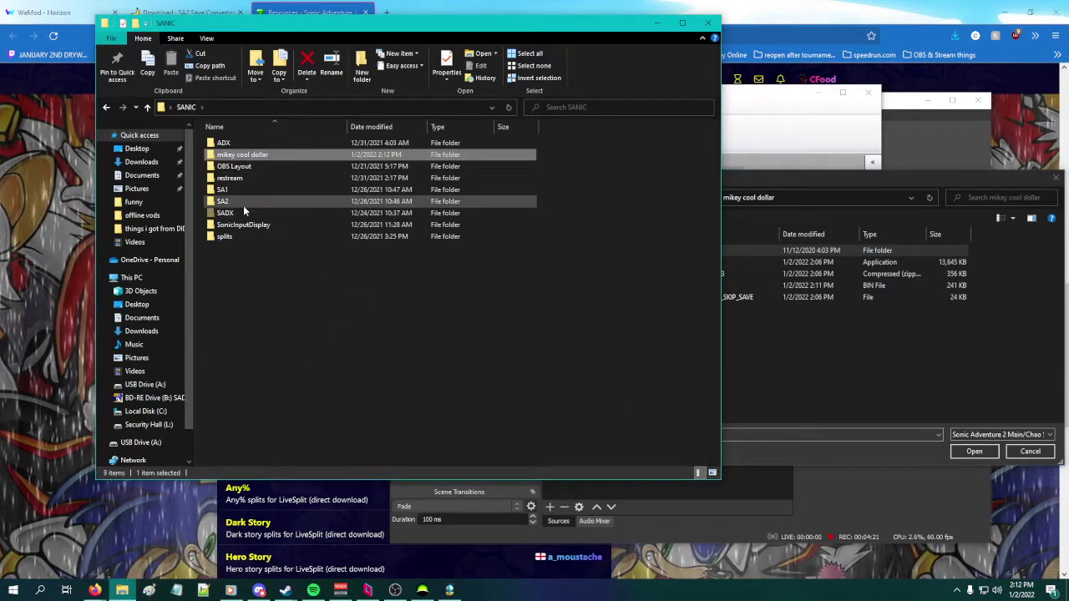
double_click(243, 206)
left_click(807, 357)
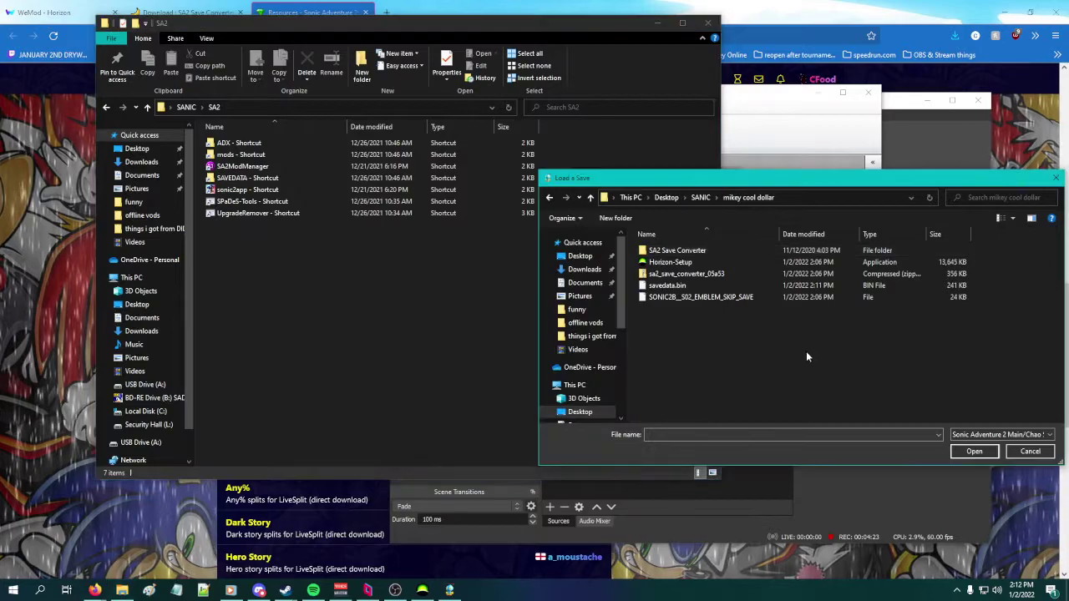
Browse to the SA2 SAVEDATA folder and load the SONIC2B_S01 save
left_click(700, 197)
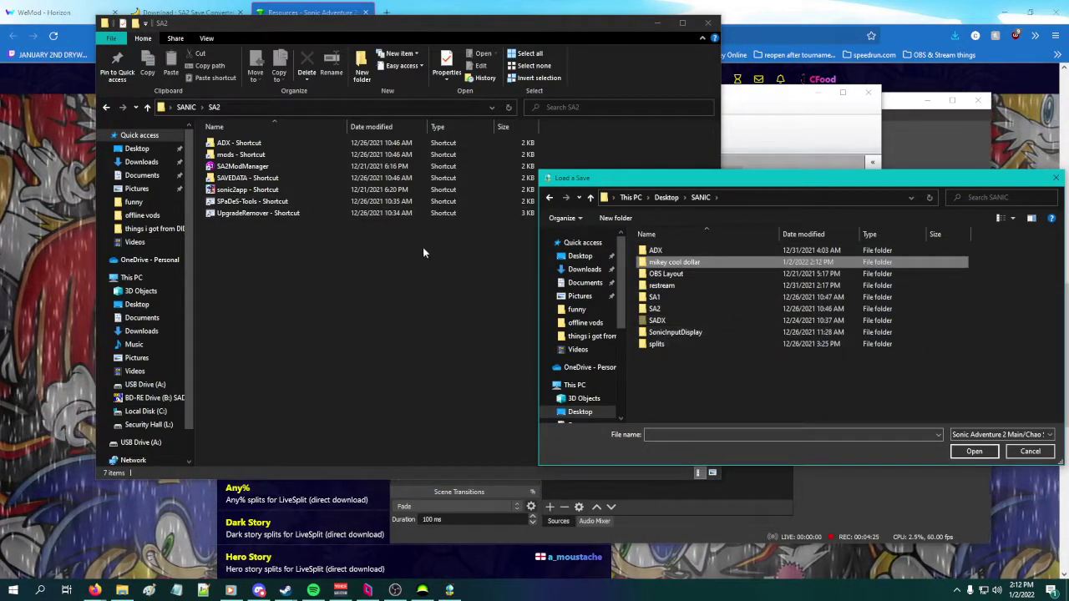
double_click(672, 310)
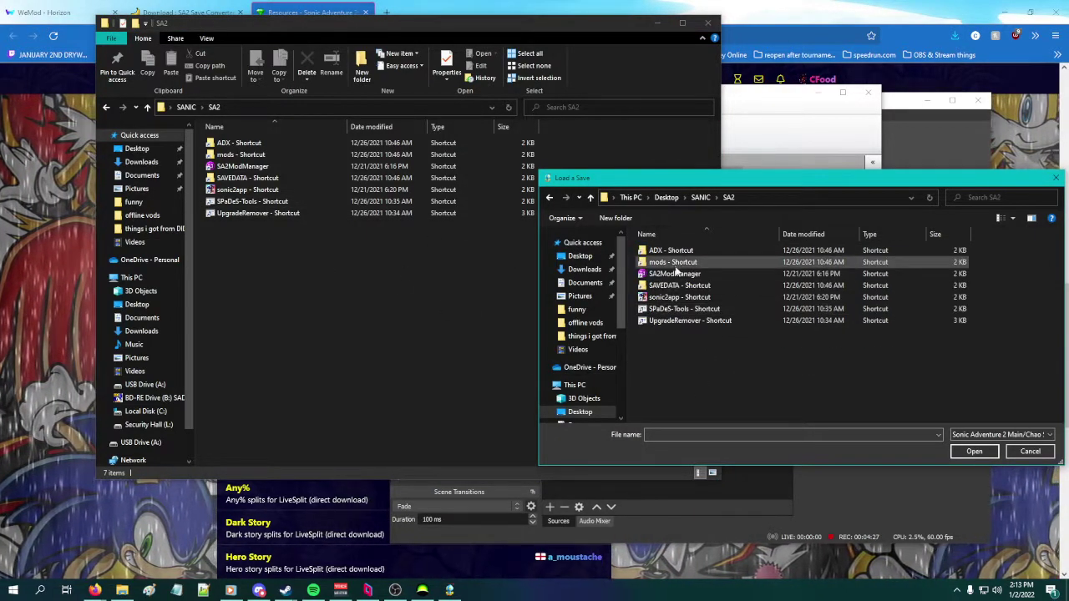
double_click(673, 262)
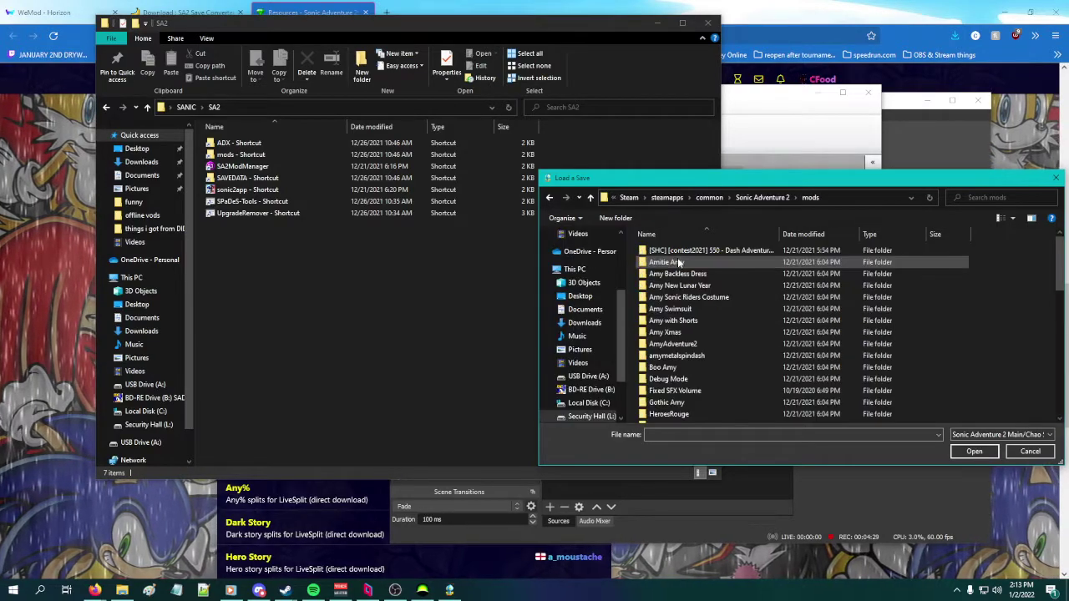
key("alt+Left")
double_click(677, 284)
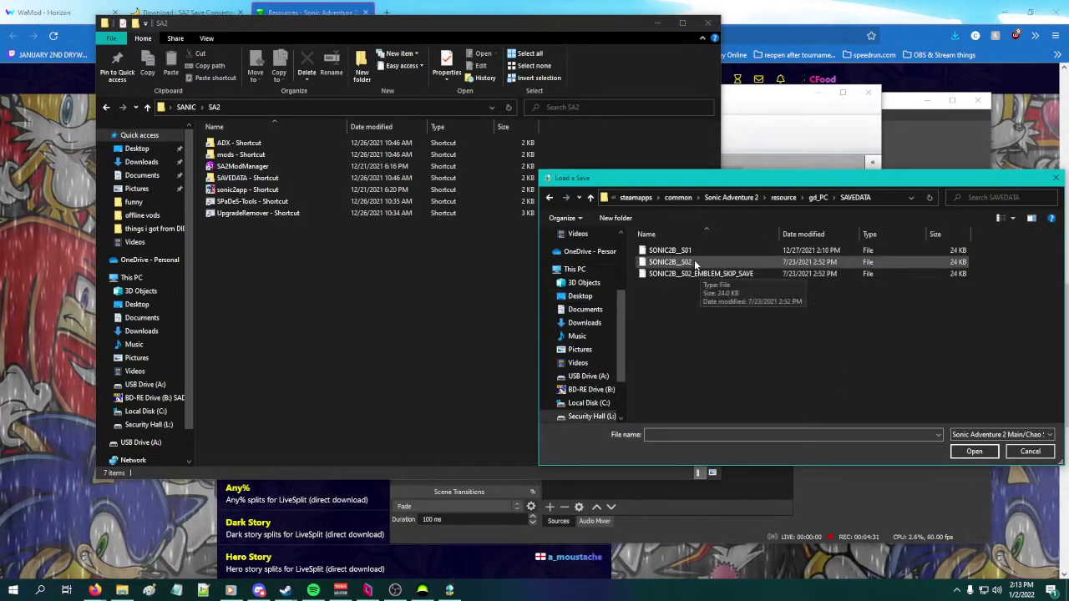
left_click(698, 255)
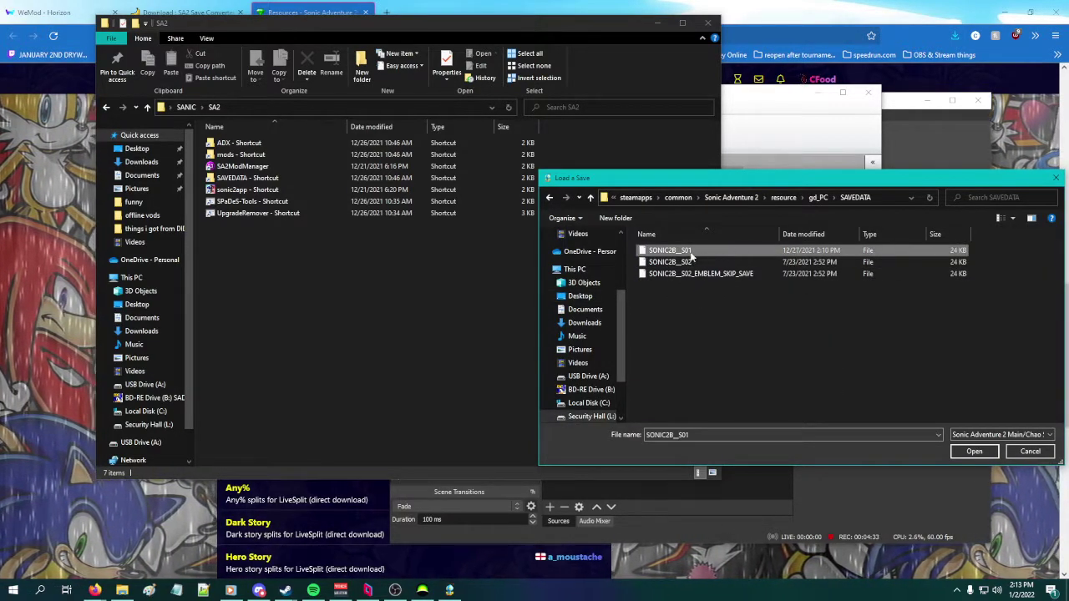
double_click(682, 249)
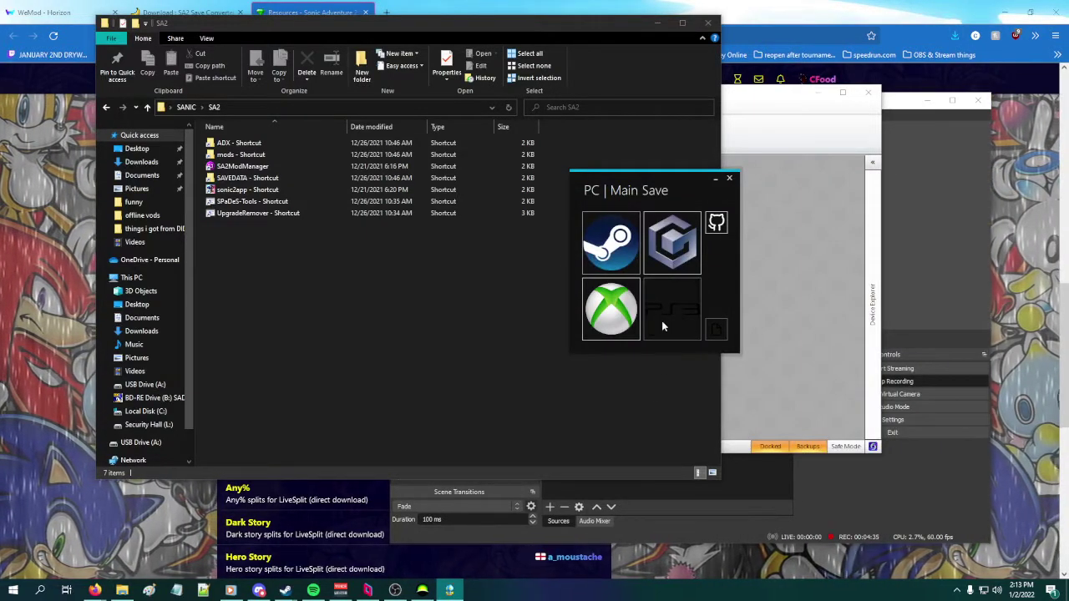
Convert the PC save to a fresh Xbox 360 savedata.bin, declining to append
left_click(611, 309)
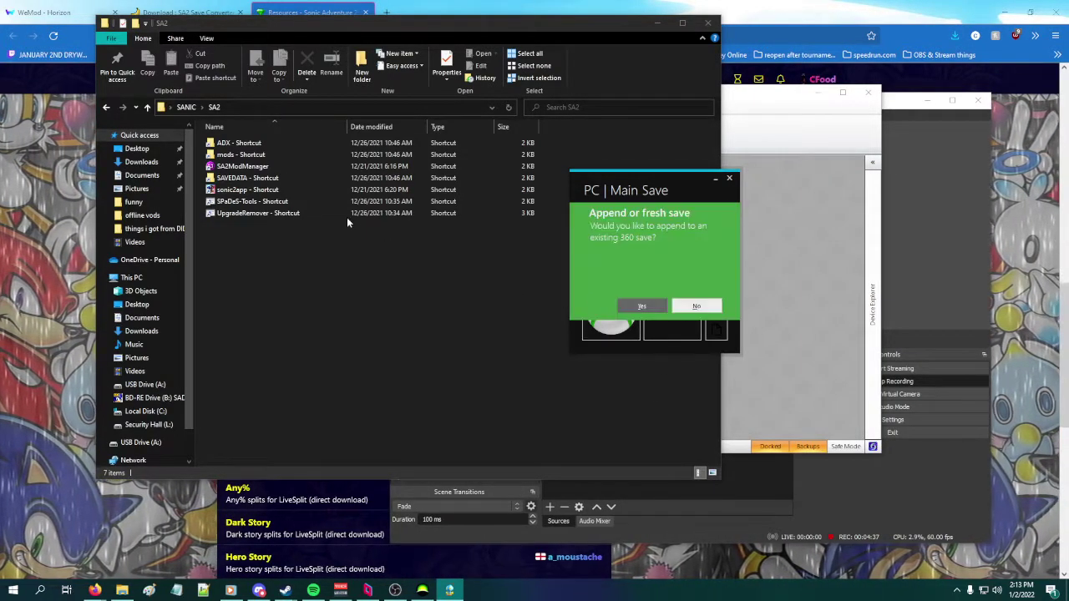
left_click(314, 305)
key("alt+Left")
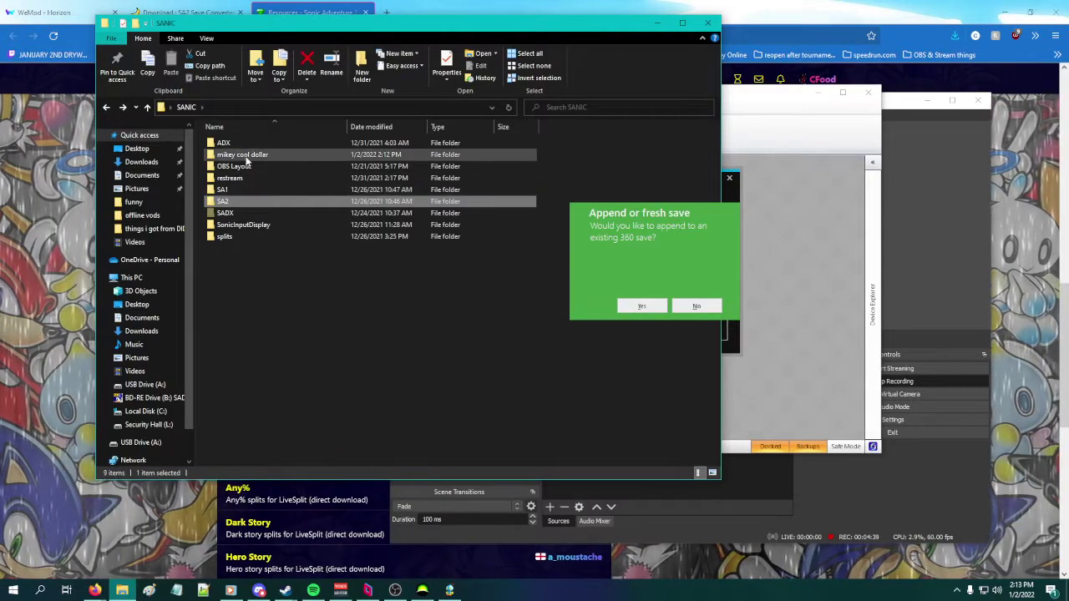
left_click(641, 237)
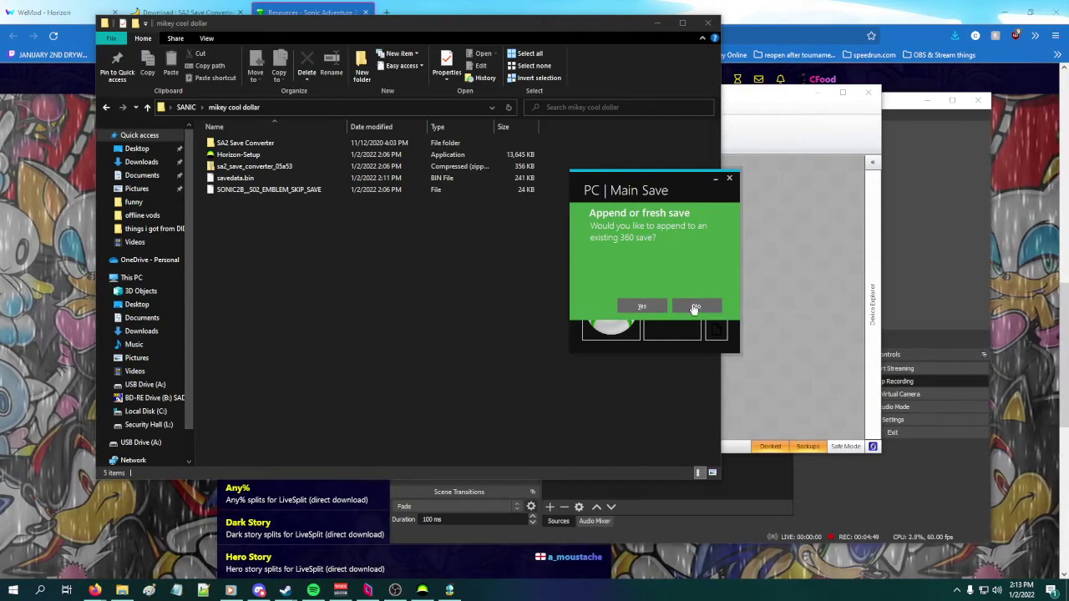
left_click(696, 307)
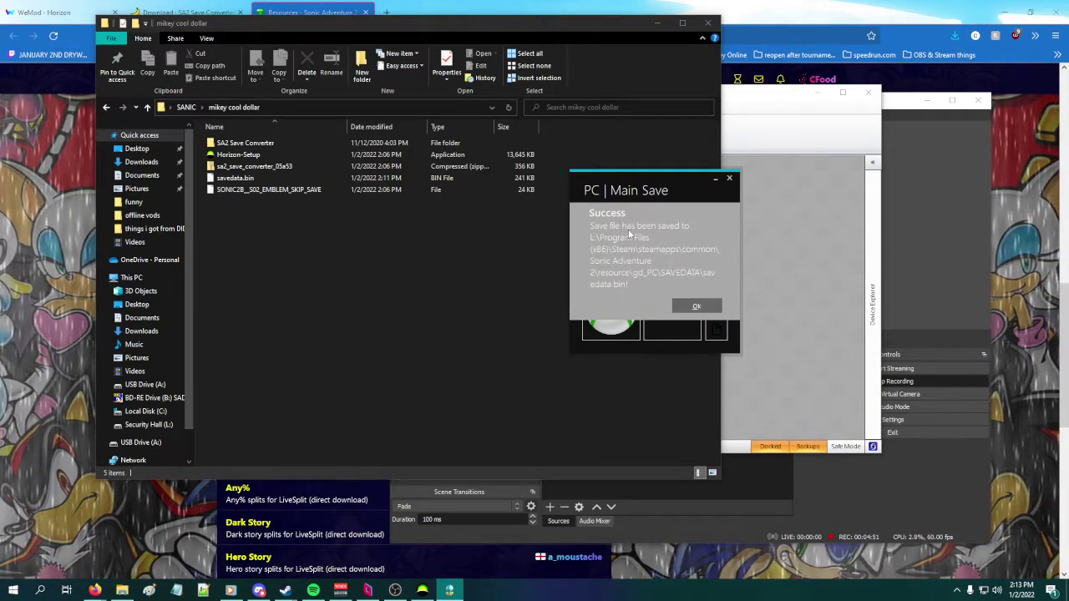
left_click(695, 307)
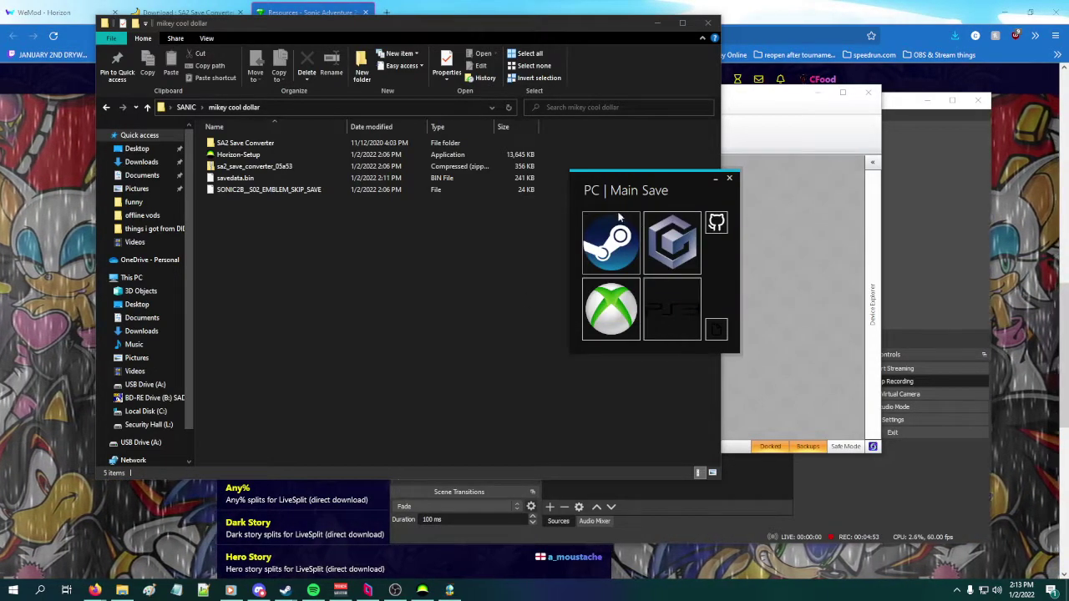
Open the SA2 folder in a second window and go into its SAVEDATA folder
left_click(321, 368)
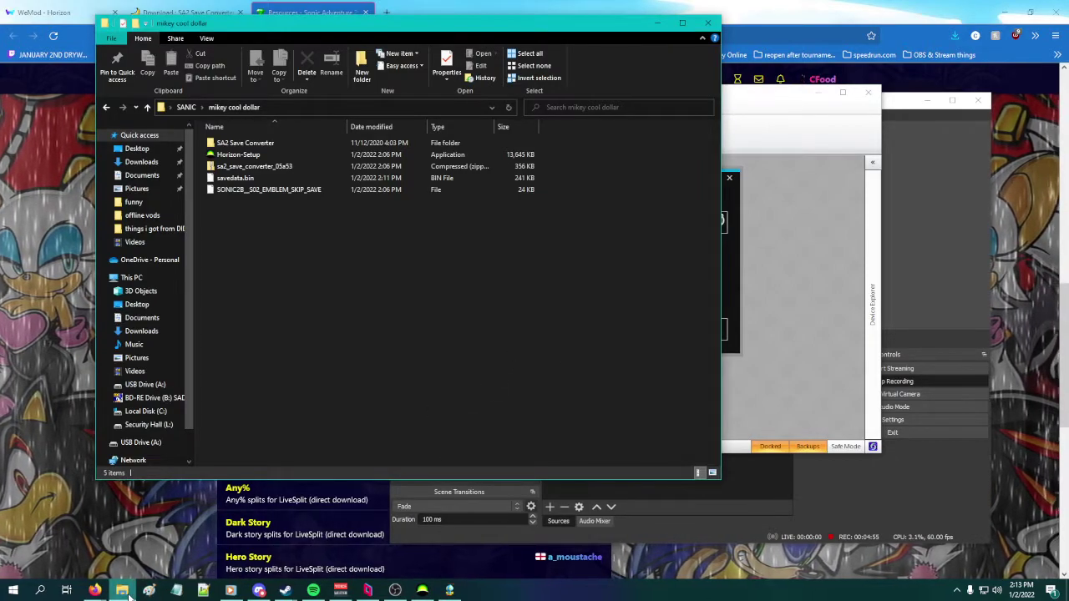
key("alt+Up")
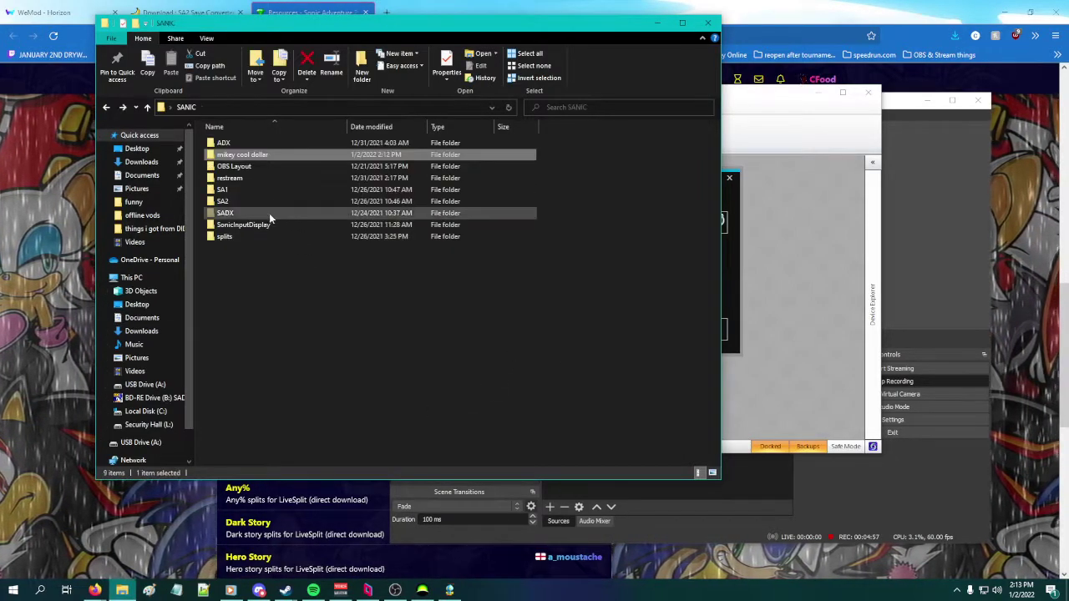
left_click(231, 202)
right_click(230, 201)
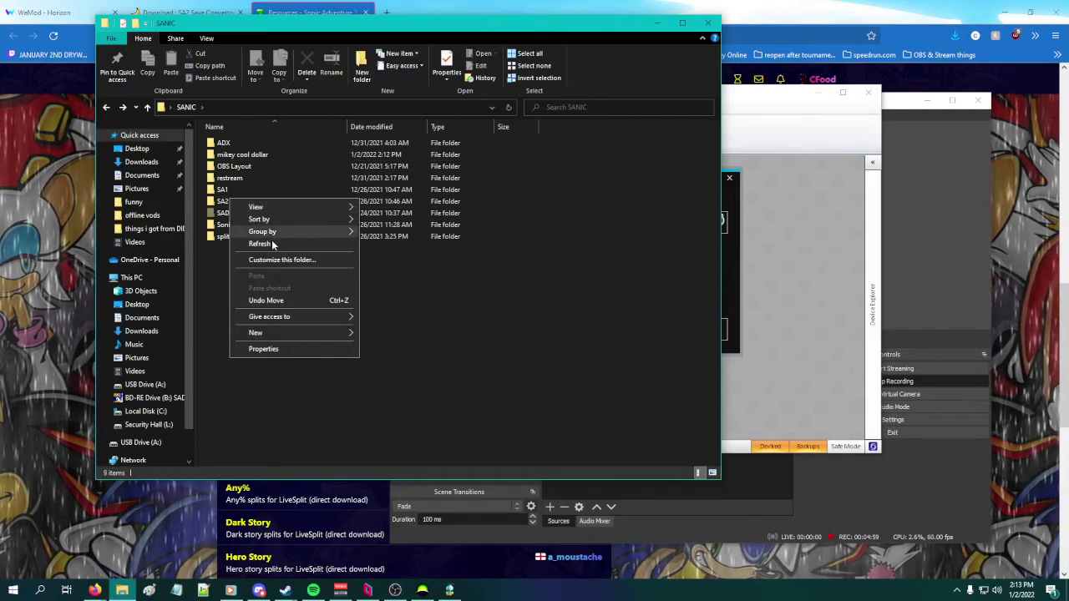
right_click(210, 201)
left_click(243, 226)
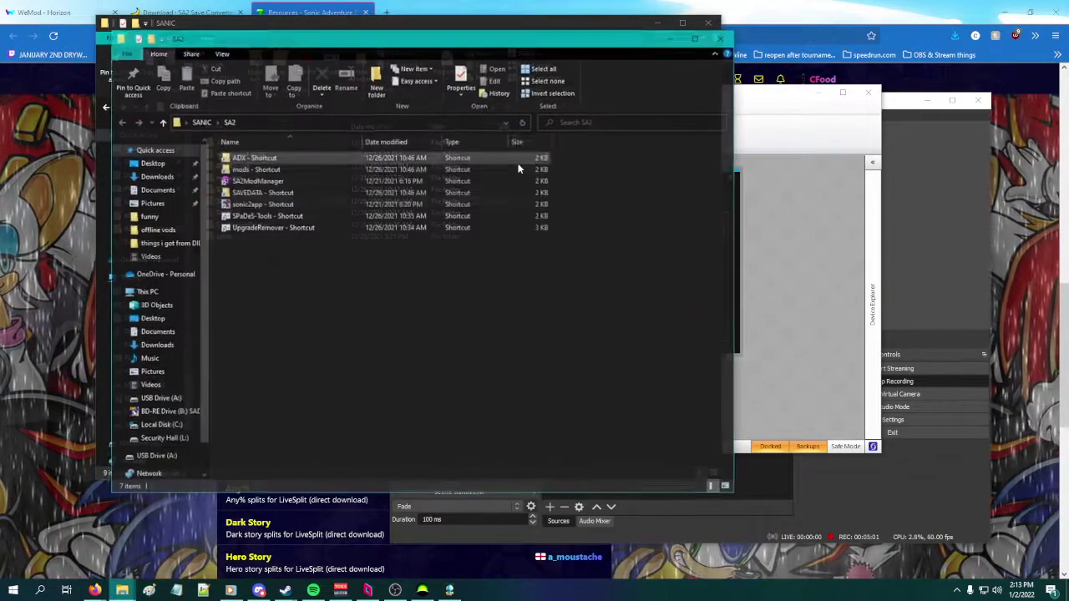
left_click_drag(472, 38, 695, 66)
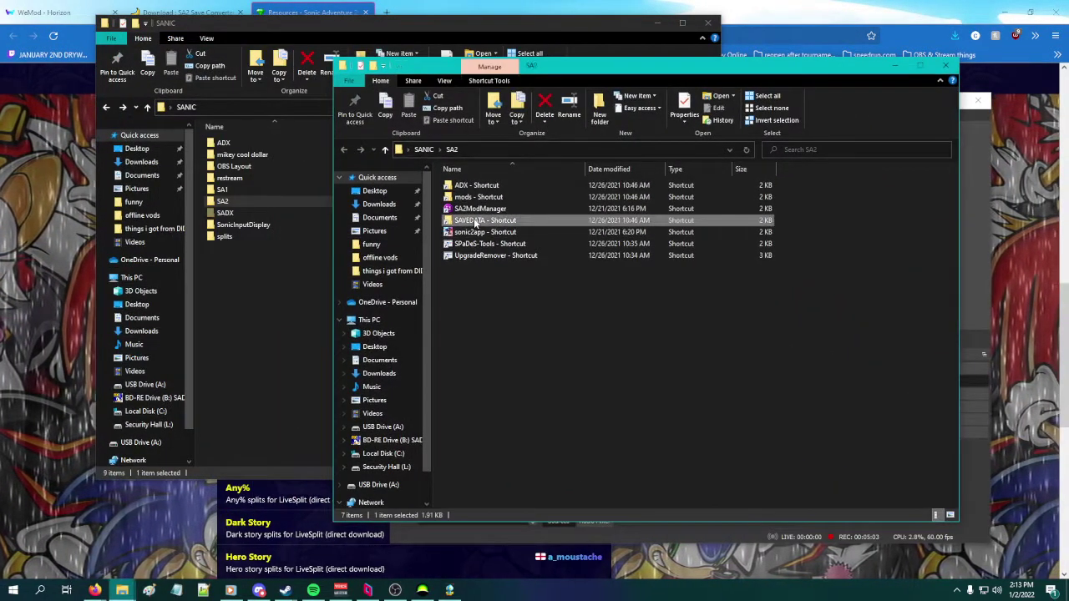
double_click(473, 220)
left_click(473, 208)
In mikey cool dollar, rename the older savedata.bin to savedata3.bin
left_click(228, 315)
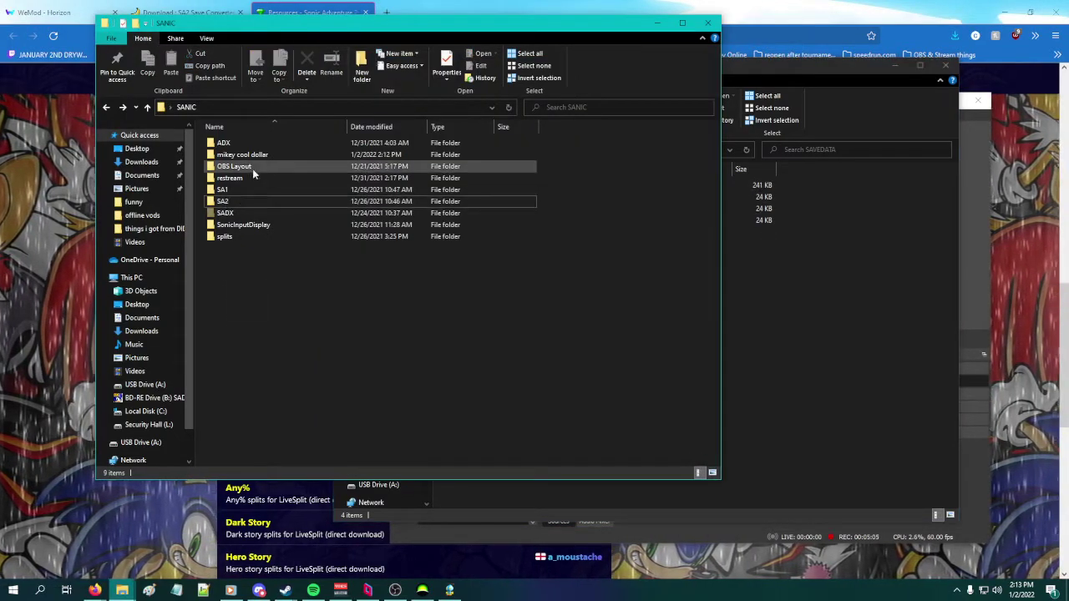
double_click(244, 155)
left_click(804, 296)
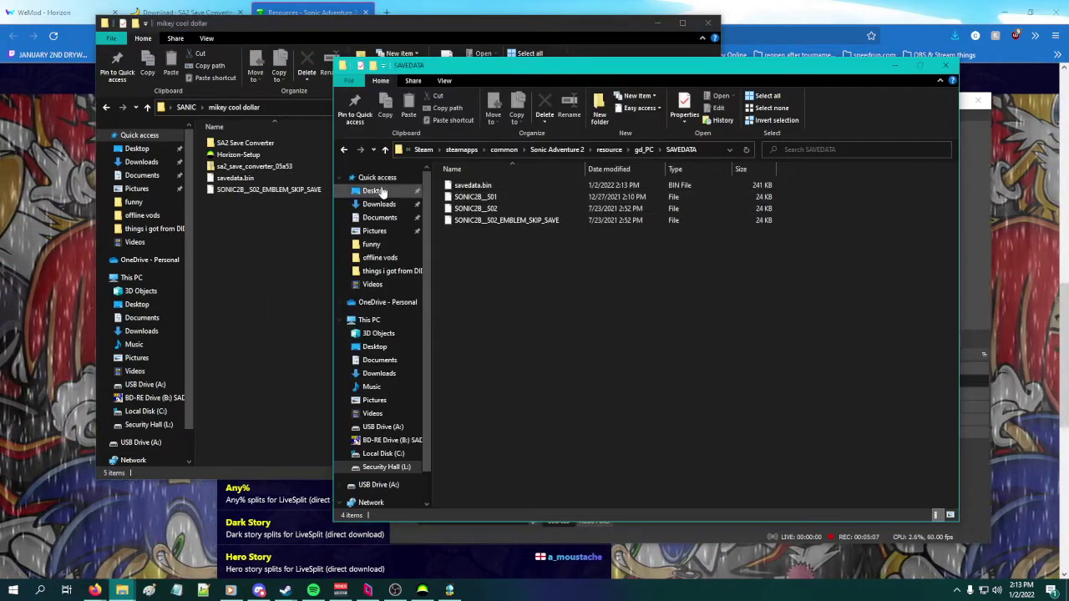
left_click(242, 179)
left_click(243, 179)
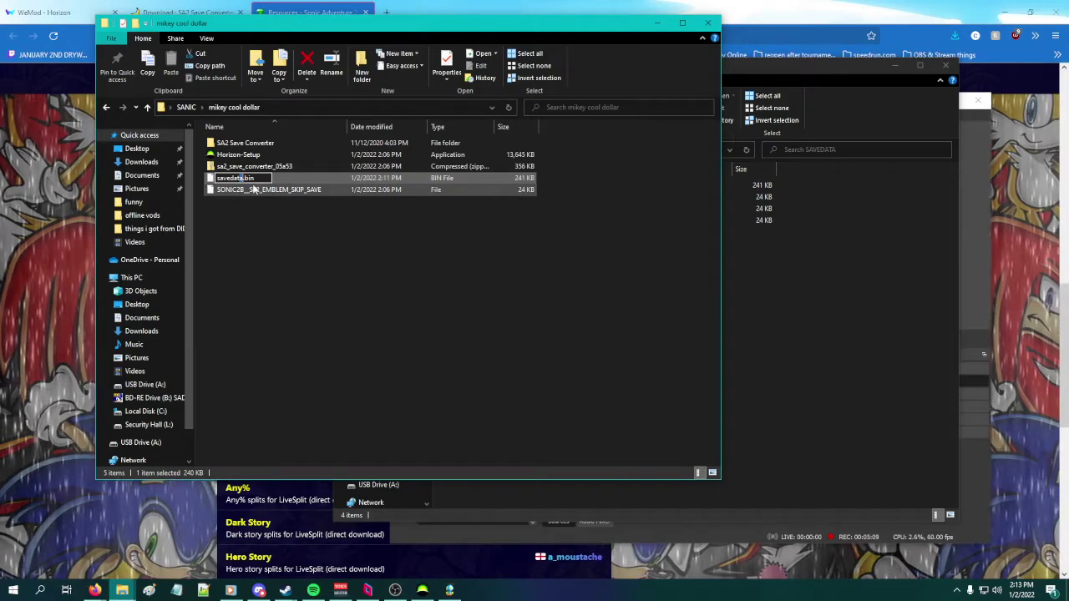
type("3")
key("Return")
Move SAVEDATA's savedata.bin into mikey cool dollar and rename it savedata2.bin
left_click(793, 275)
left_click_drag(472, 184, 235, 271)
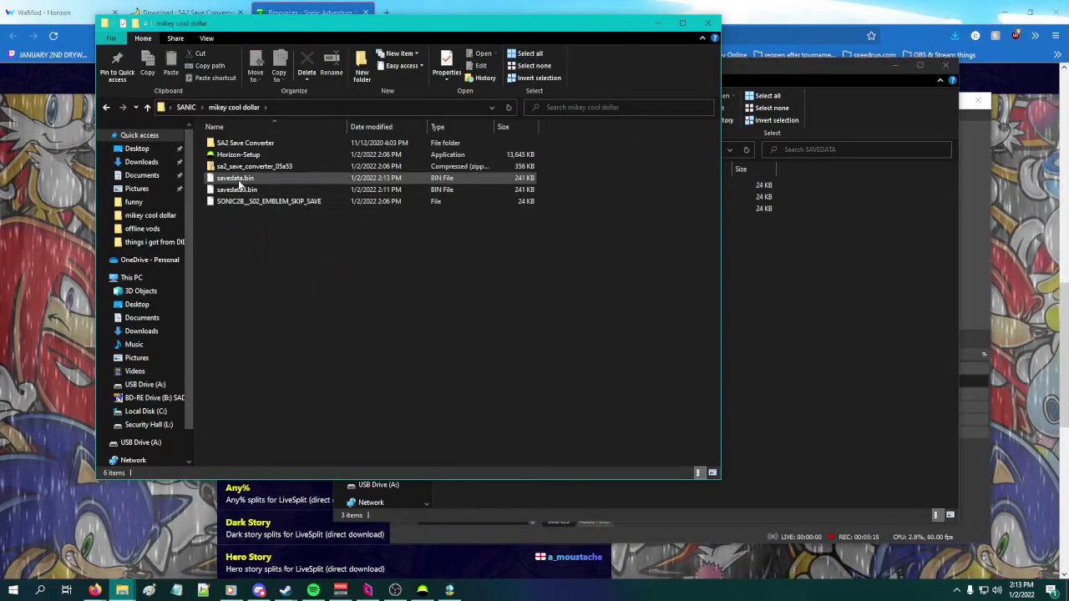
left_click(243, 180)
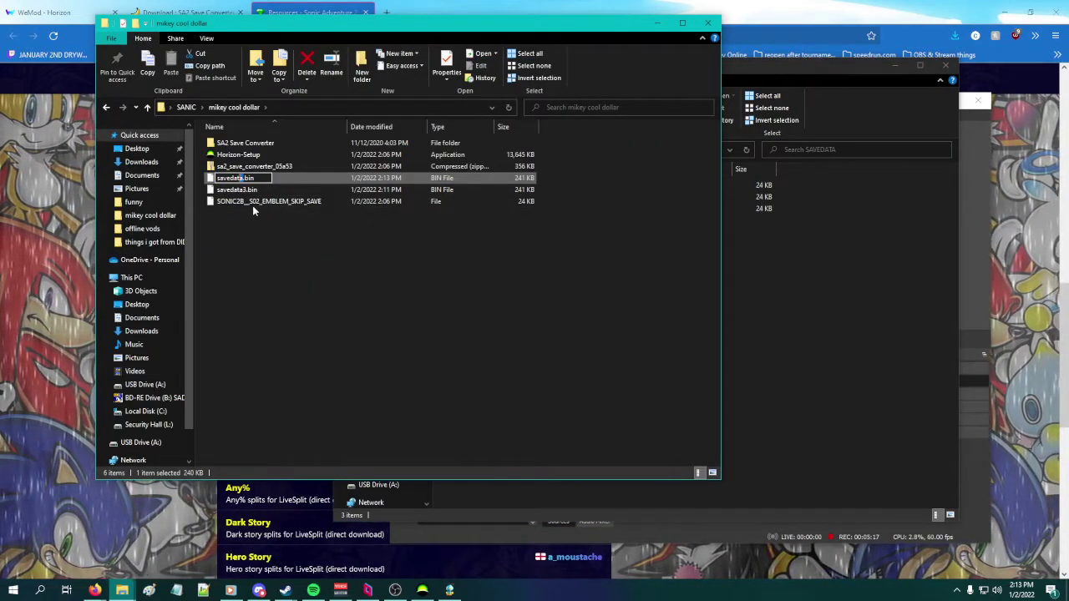
key("Right")
type("2")
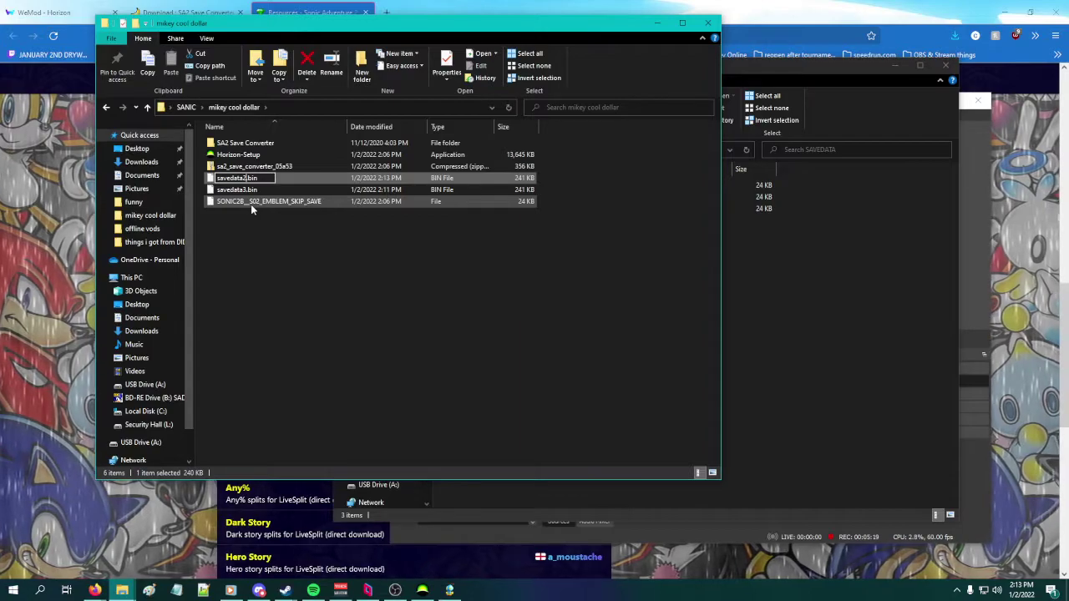
key("Return")
Close the SAVEDATA folder window and return to the save converter
left_click(908, 223)
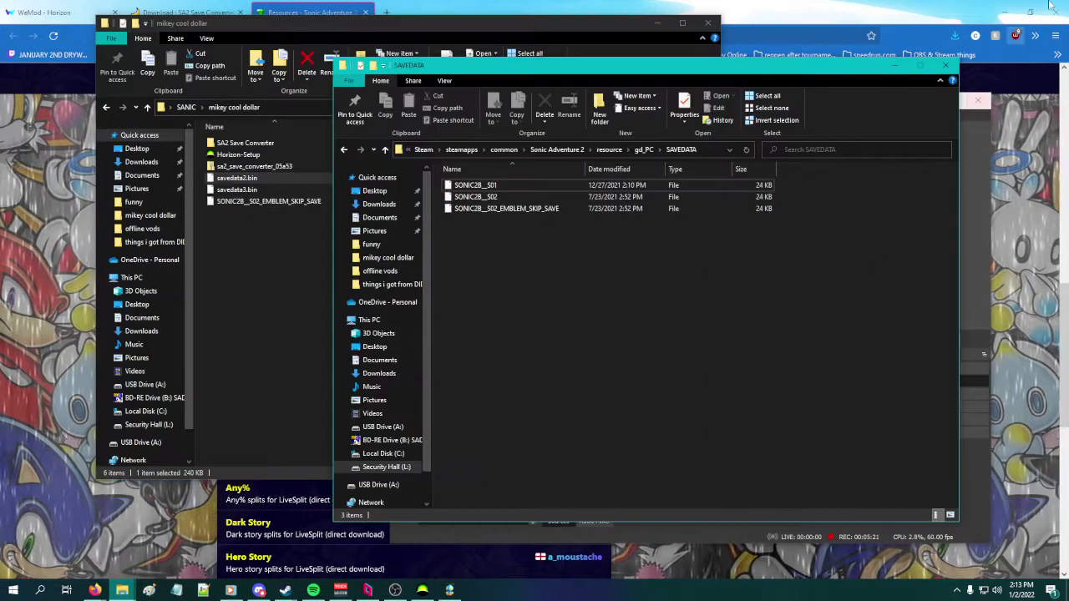
left_click(947, 68)
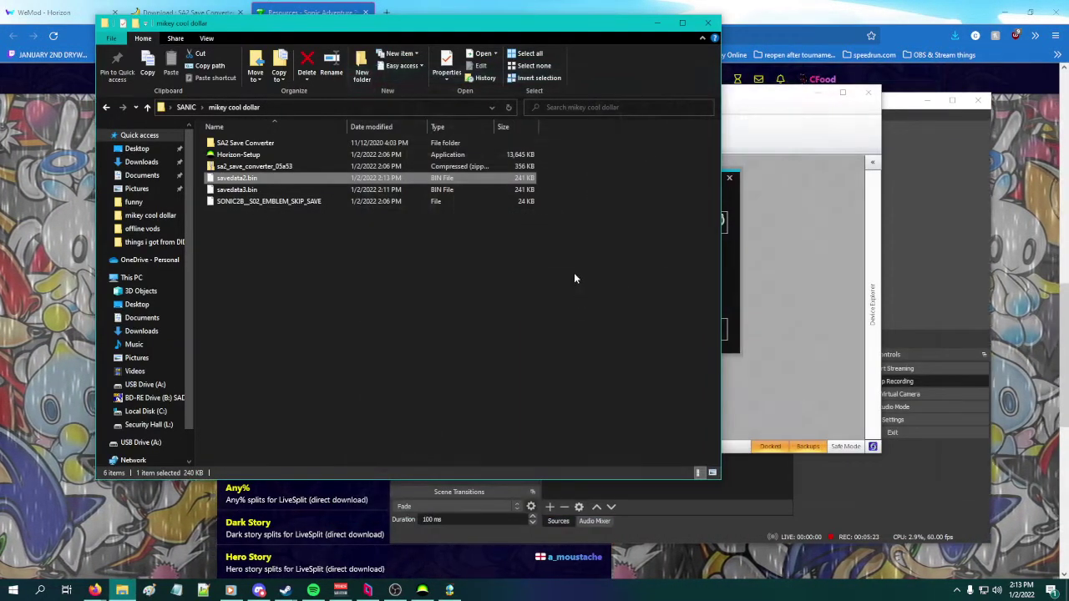
left_click(819, 156)
left_click(271, 306)
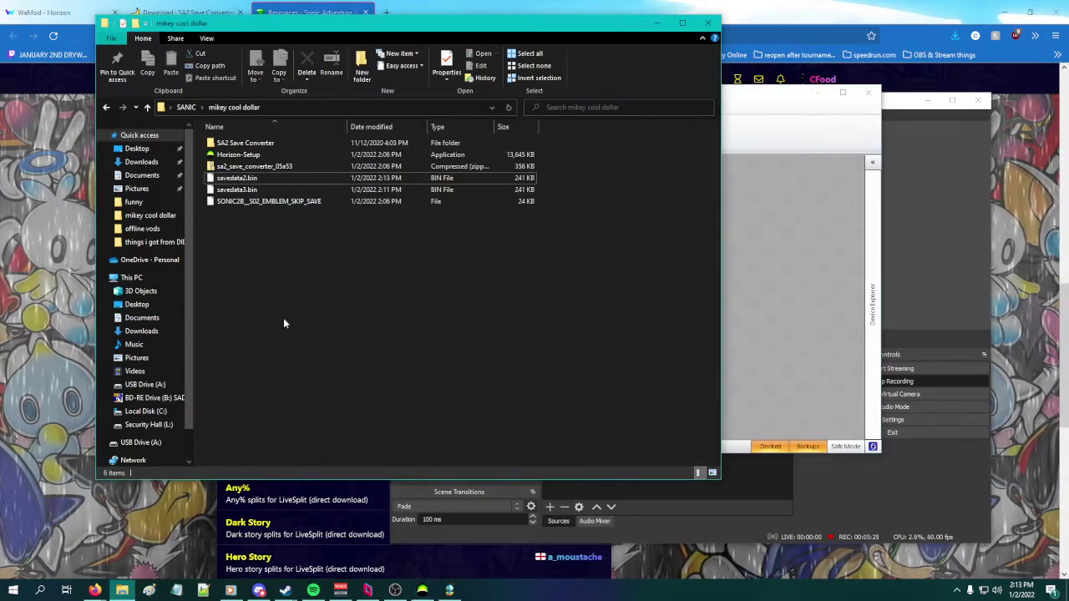
left_click(452, 591)
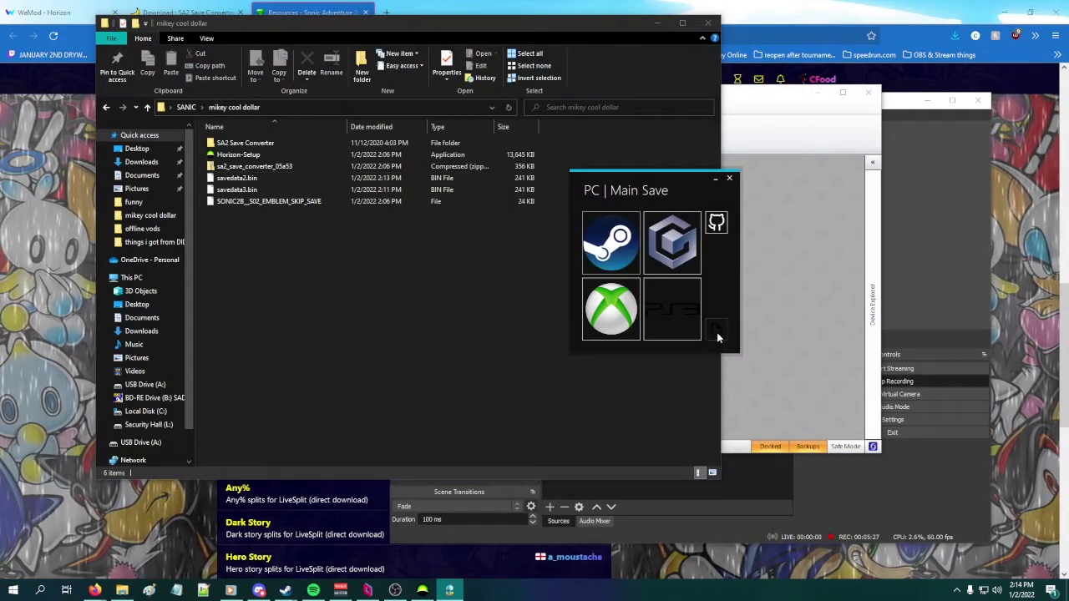
Convert SONIC2B_S02_EMBLEM_SKIP_SAVE to Xbox 360, appending it into savedata2.bin as slot 2
left_click(717, 330)
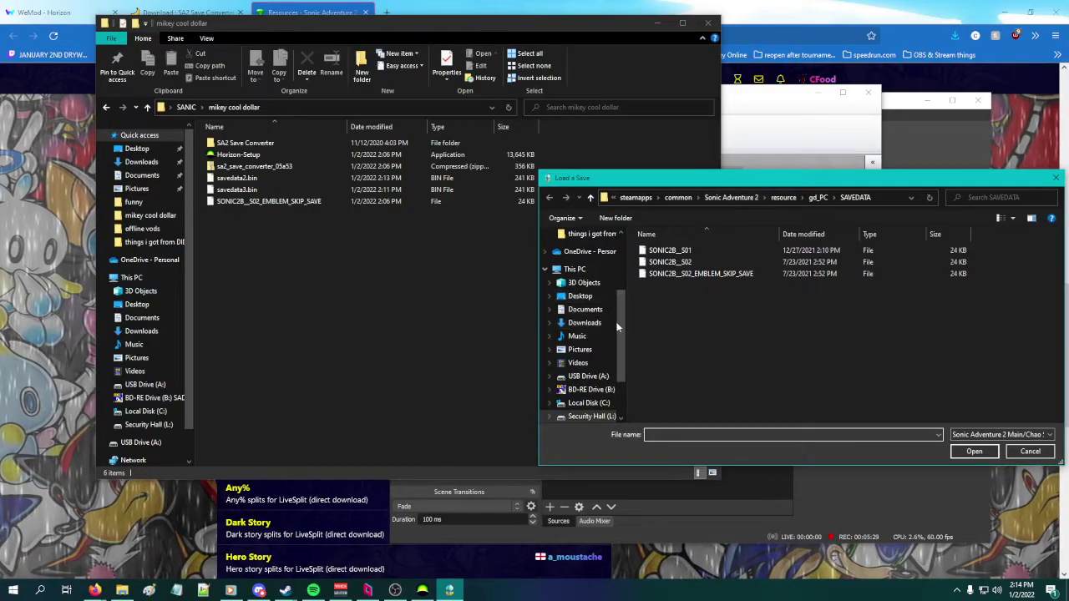
scroll(589, 259, "up", 3)
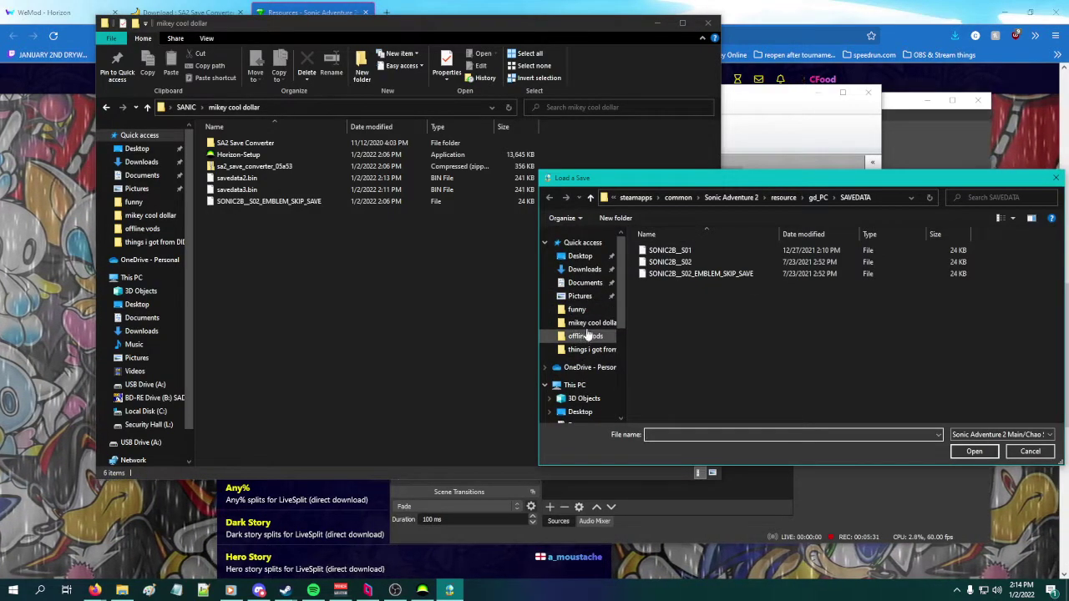
left_click(592, 323)
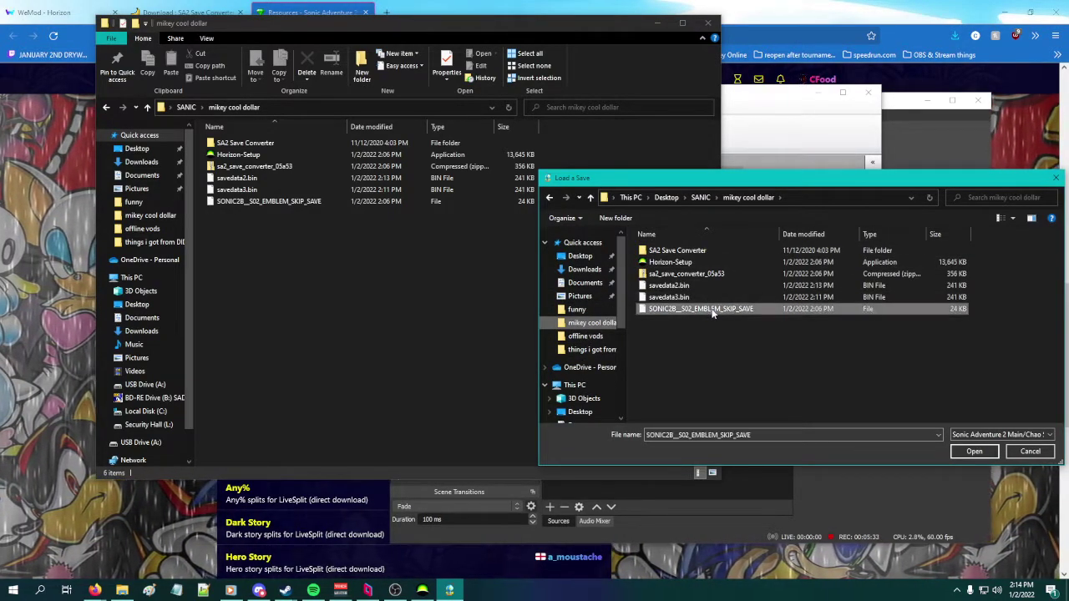
double_click(712, 311)
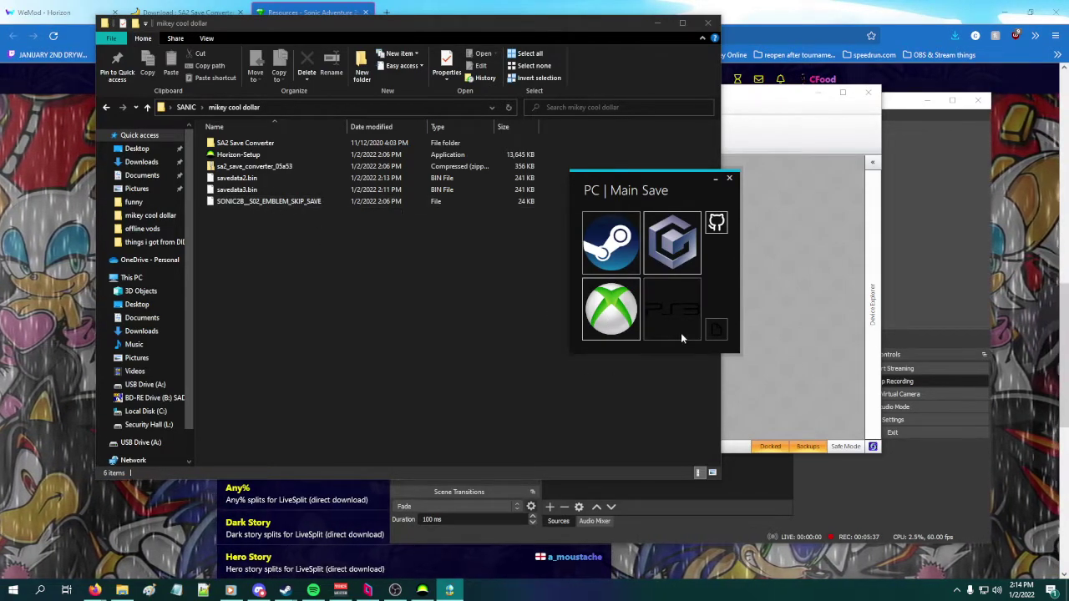
left_click(615, 314)
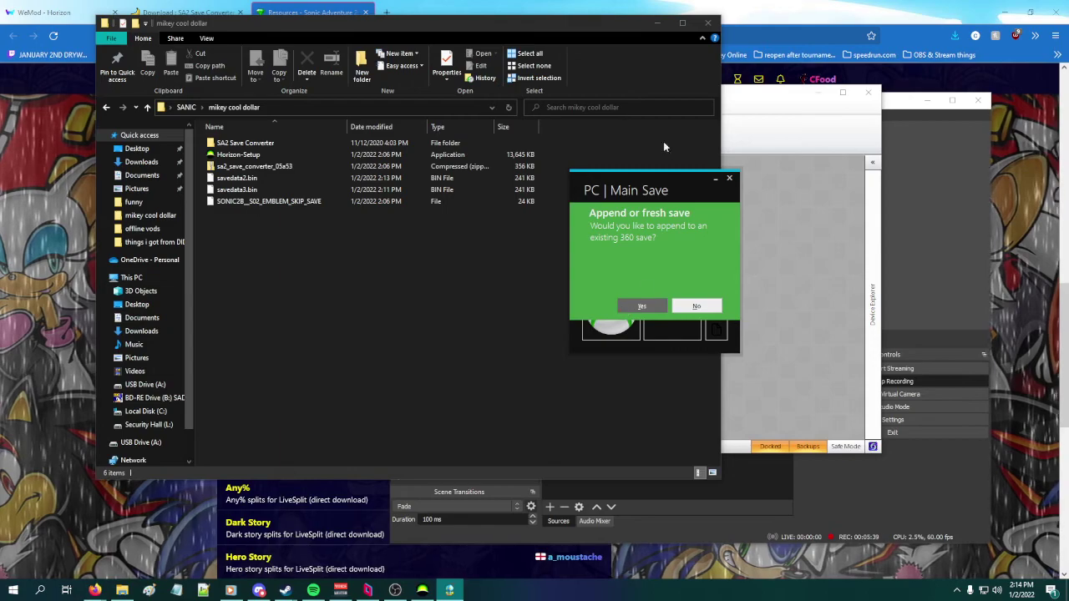
left_click(641, 307)
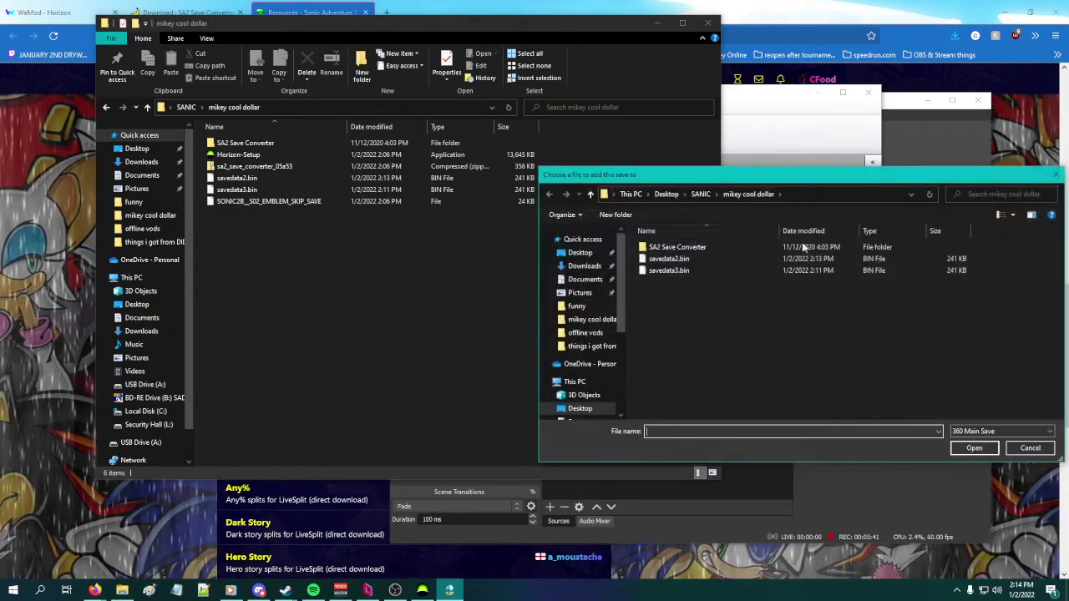
double_click(687, 261)
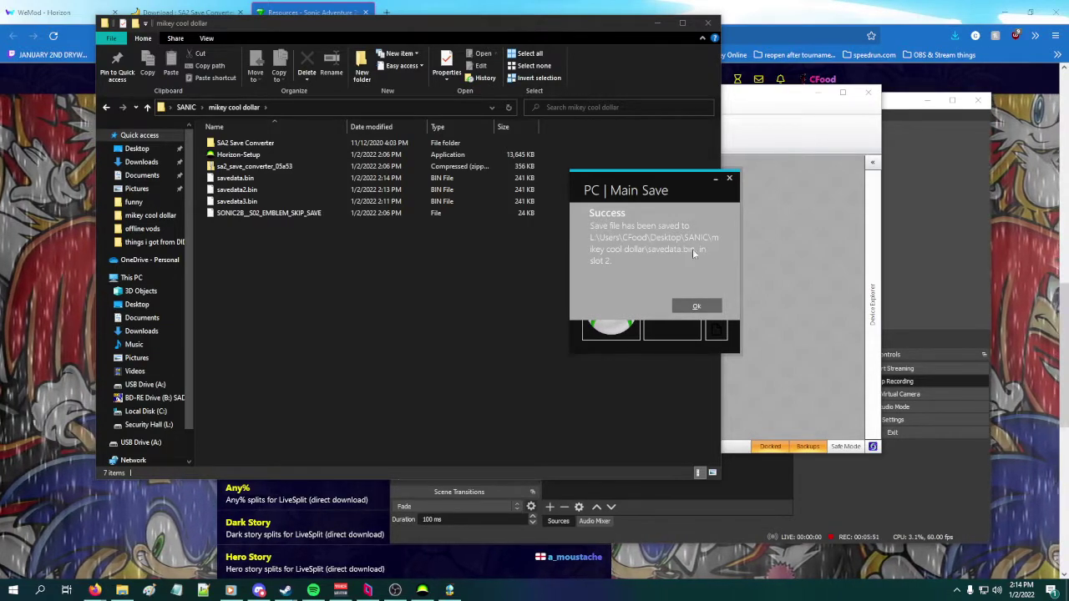
left_click(697, 306)
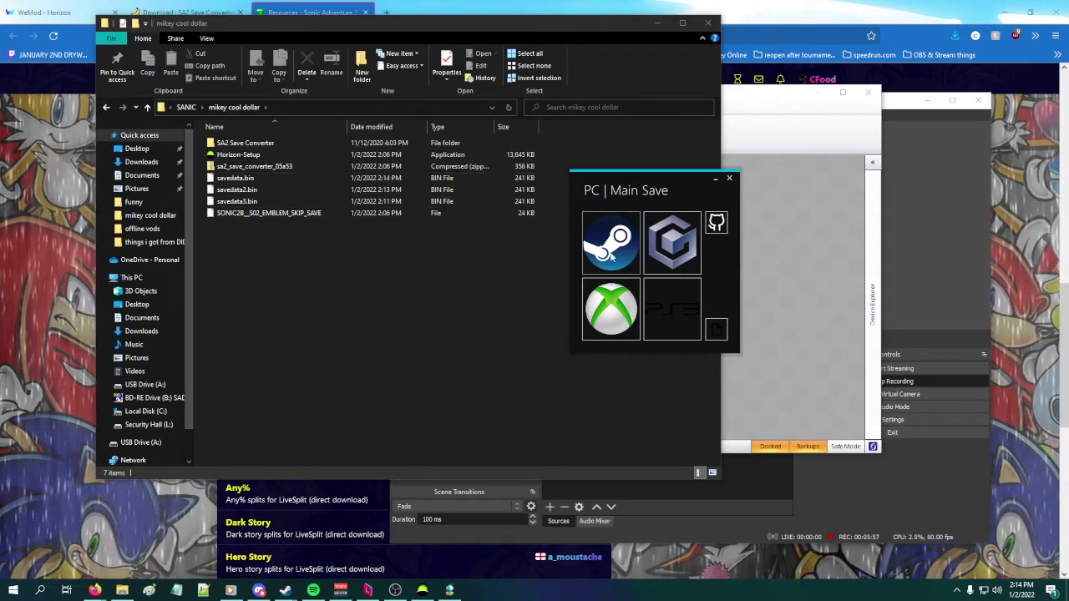
Replace savedata.bin inside the Sonic Adventure 2 package with the newly created savedata.bin
left_click(235, 178)
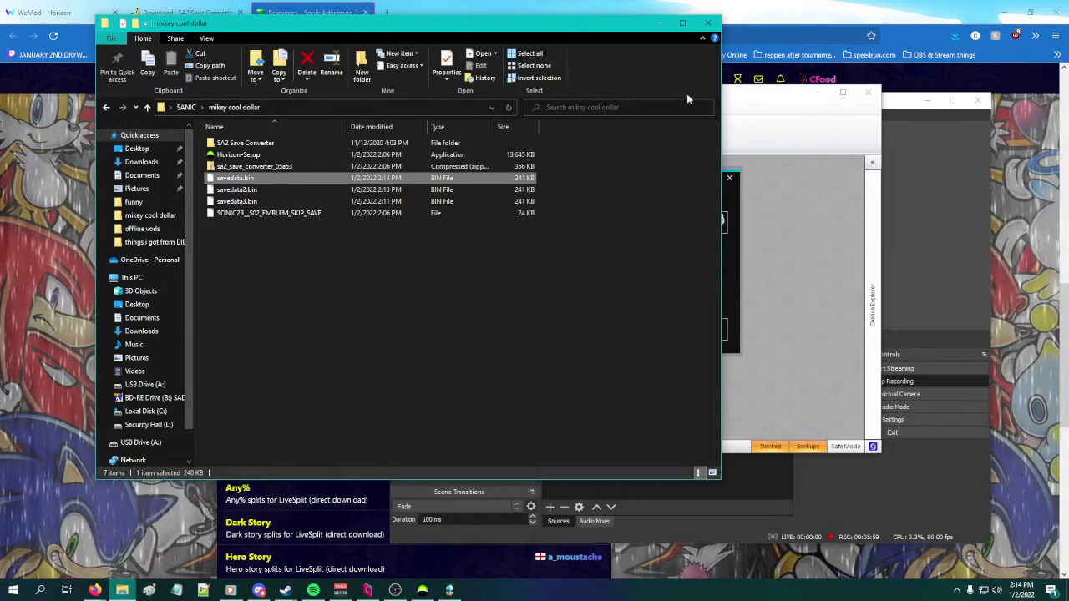
left_click(775, 111)
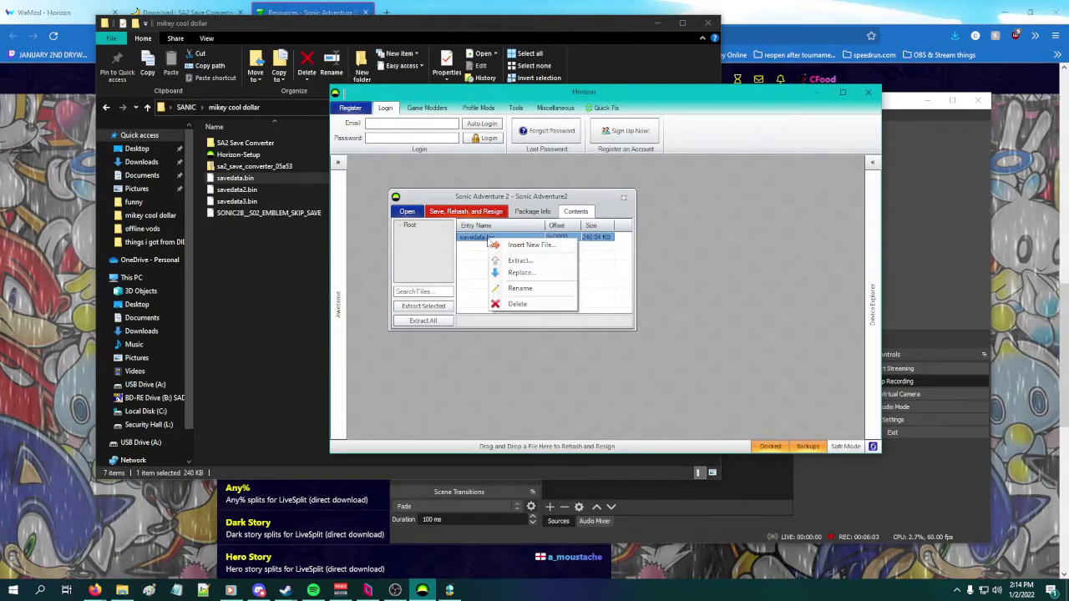
left_click(521, 274)
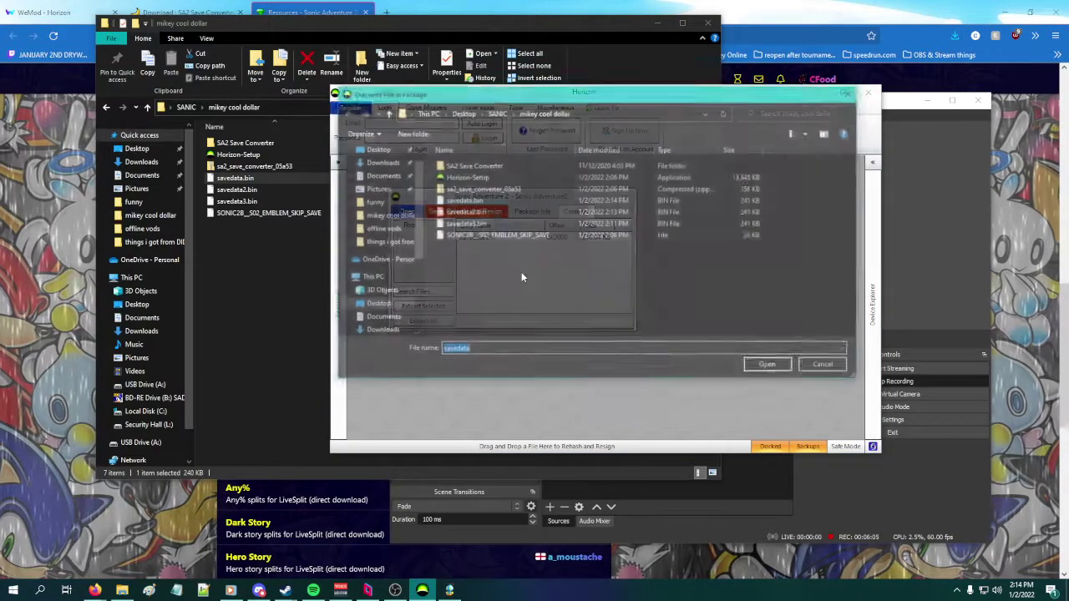
double_click(469, 206)
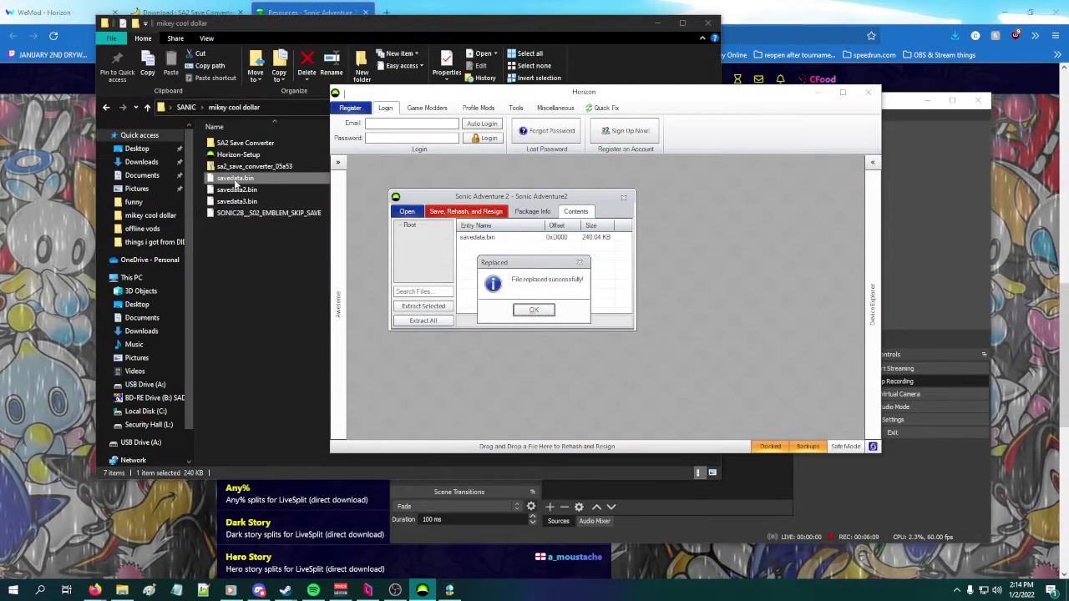
left_click(236, 180)
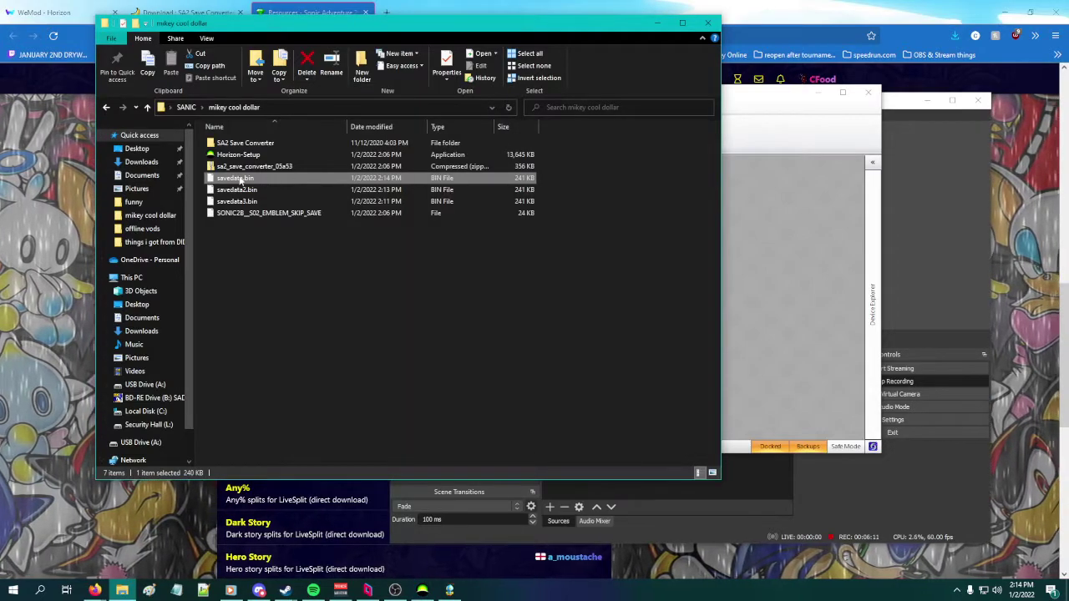
left_click(812, 260)
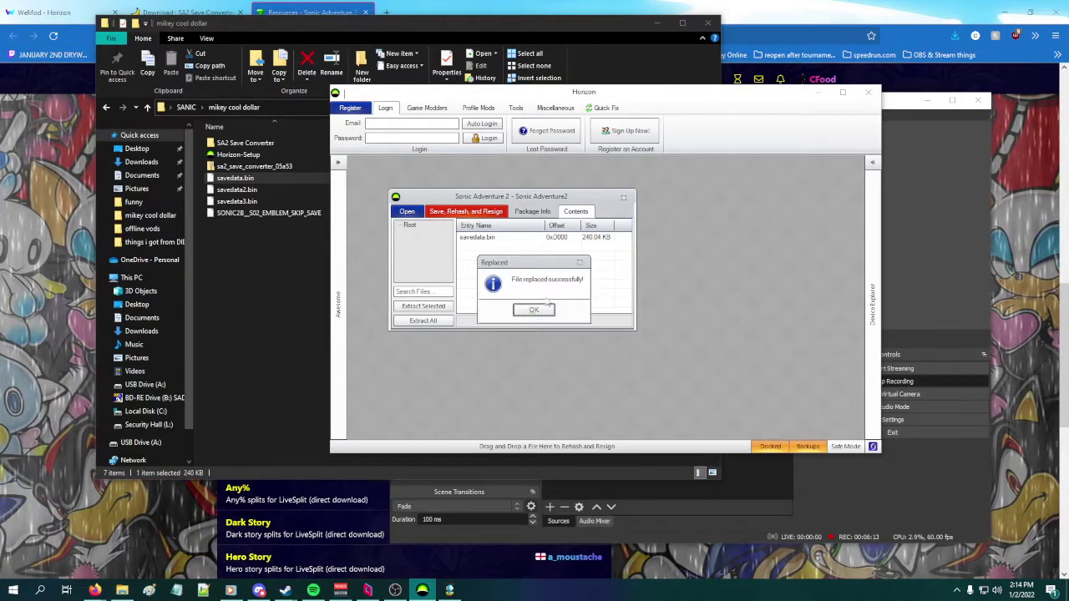
left_click(535, 311)
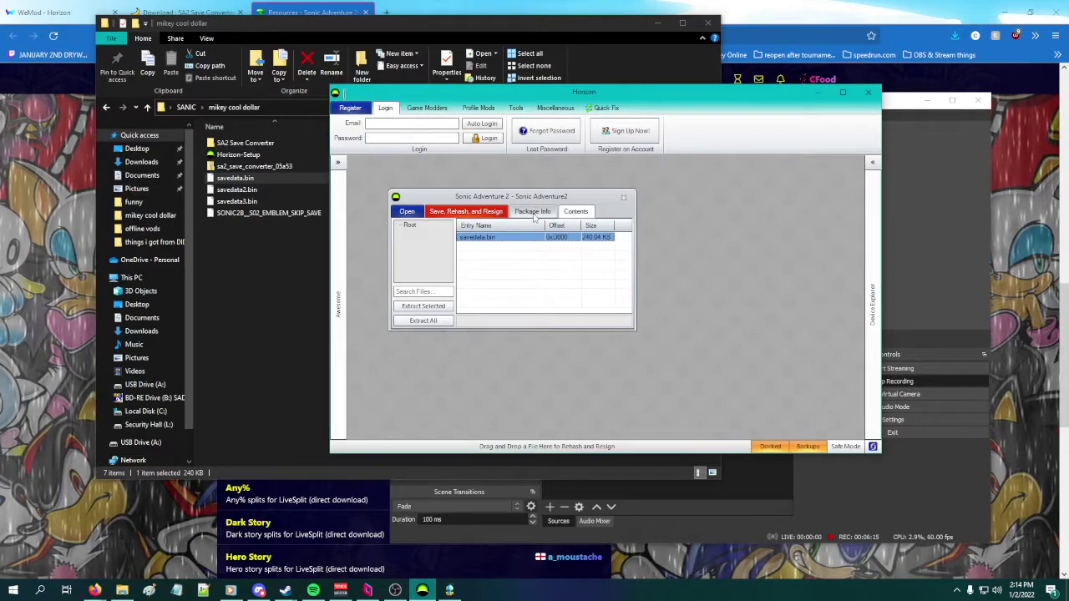
Save, rehash and resign the package to the device, close Horizon, and open the drive-eject options
left_click(487, 212)
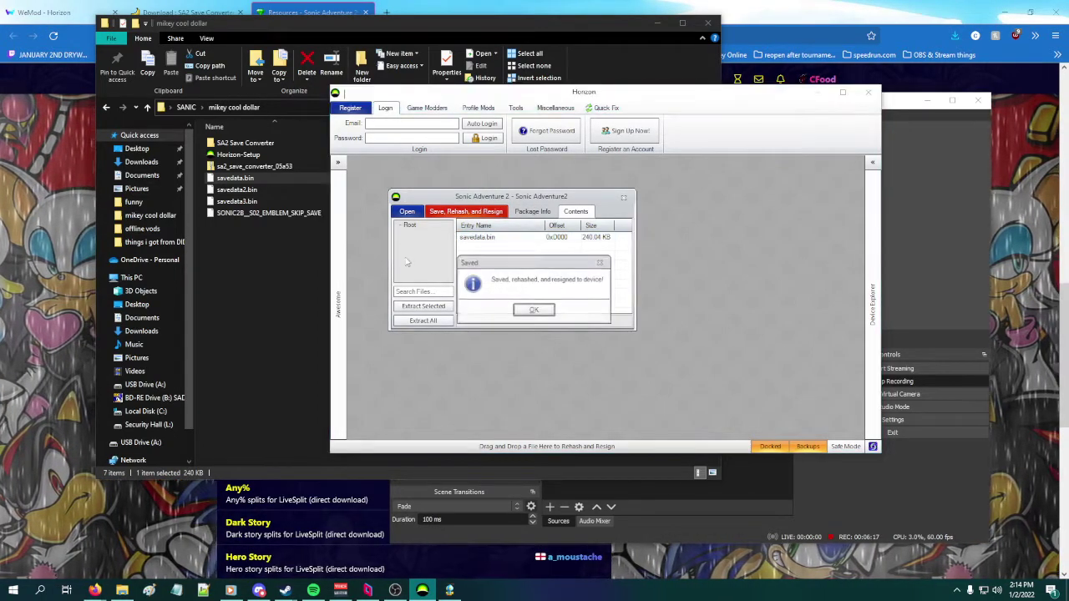
left_click(538, 308)
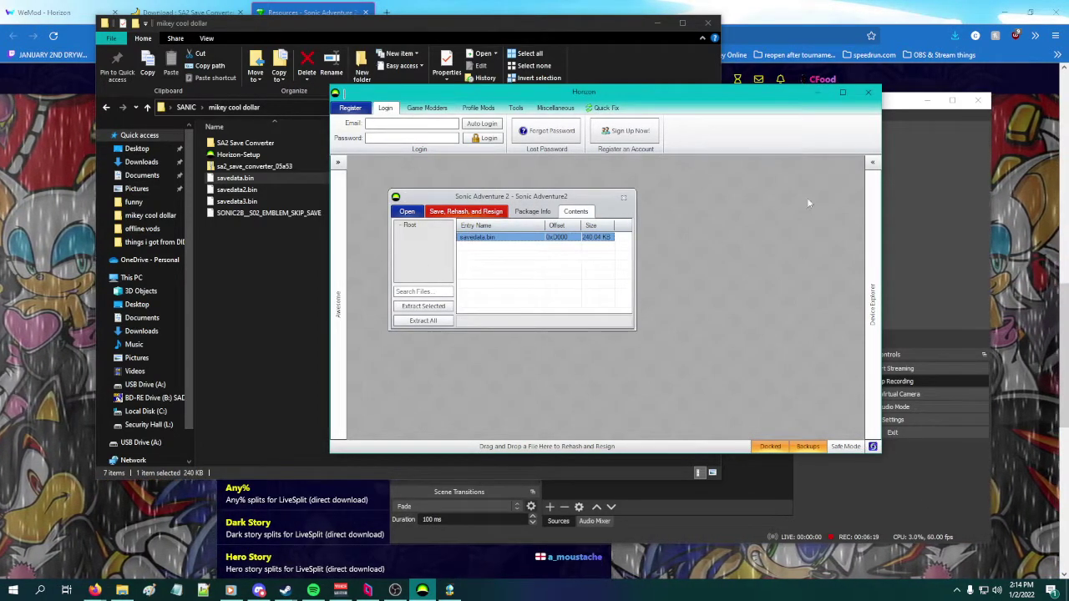
left_click(868, 93)
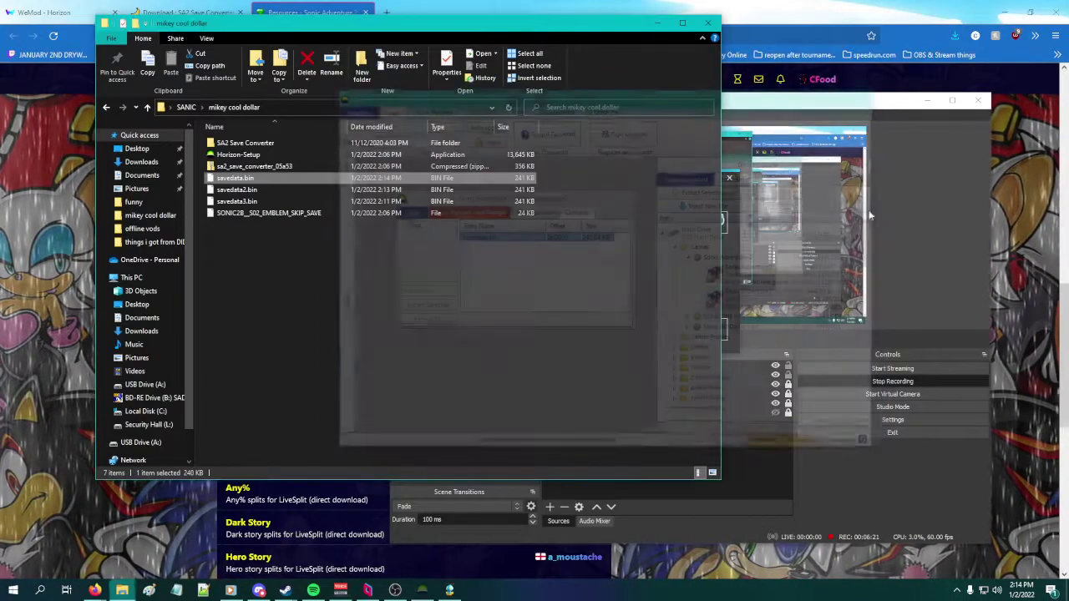
left_click(957, 590)
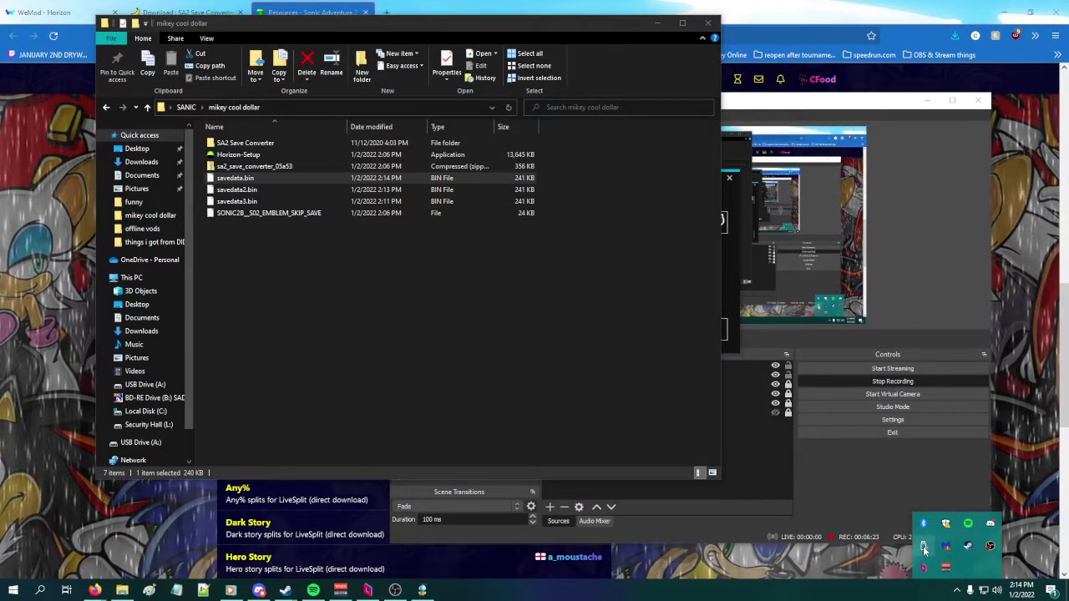
left_click(923, 545)
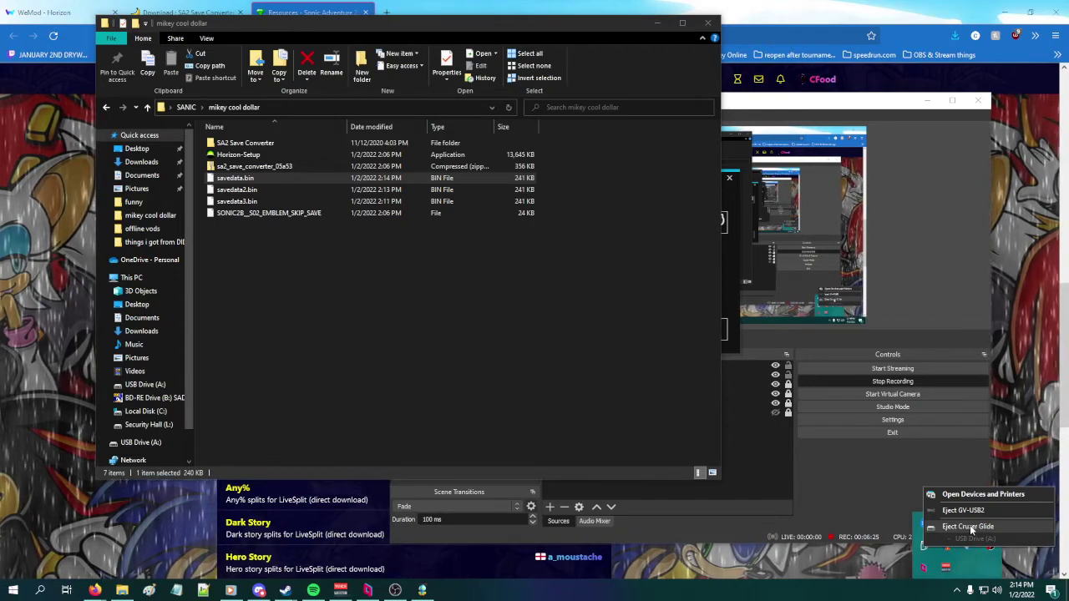